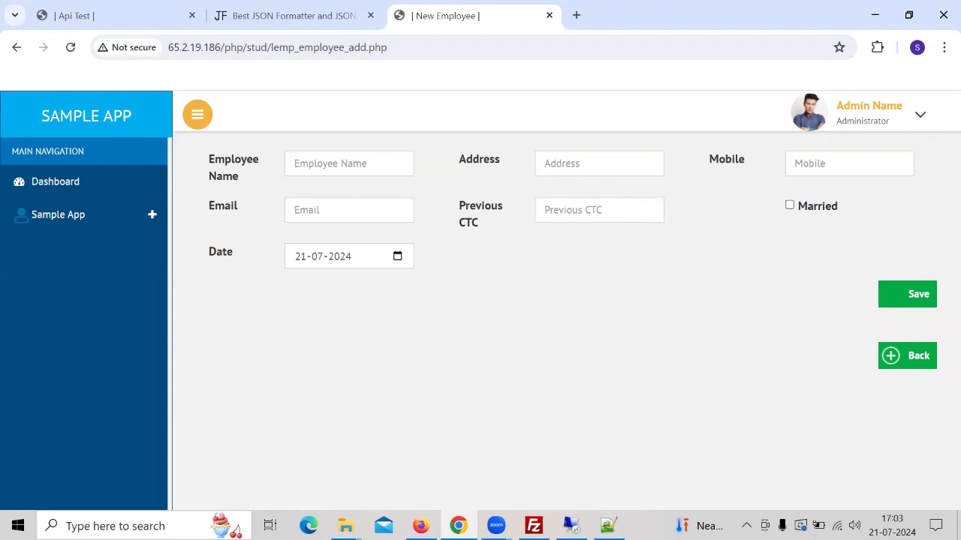
# - Switch to the employee_add spreadsheet and jump to the DropDown named range on the Form2Json sheet
pyautogui.hotkey('alt', 'Tab')
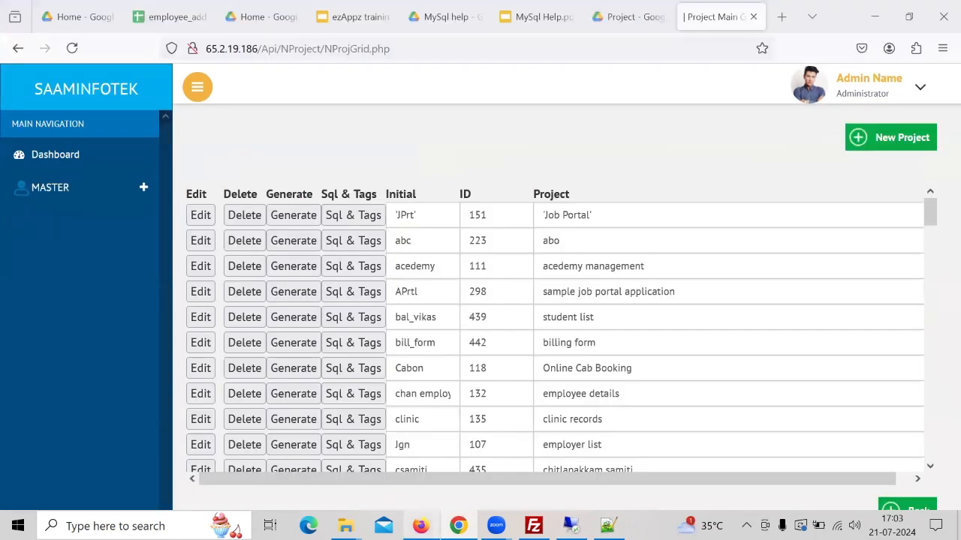
pyautogui.click(193, 20)
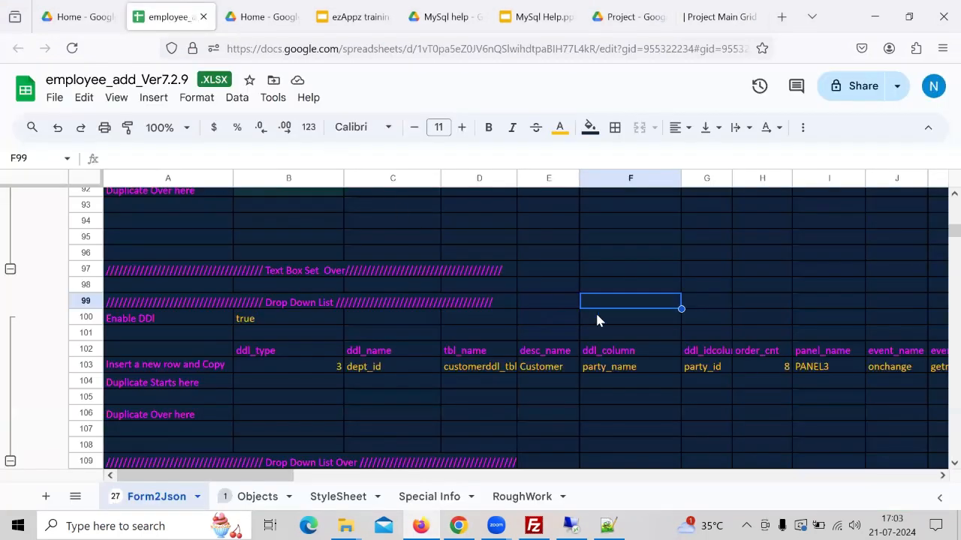
pyautogui.press('Left')
pyautogui.press('Left')
pyautogui.press('Left')
pyautogui.press('Left')
pyautogui.press('Left')
pyautogui.press('Down')
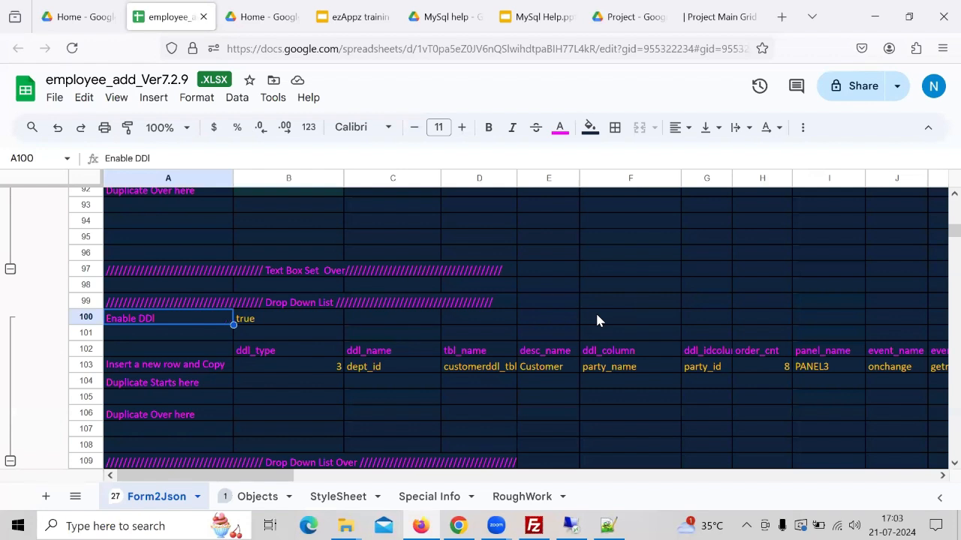
pyautogui.click(289, 319)
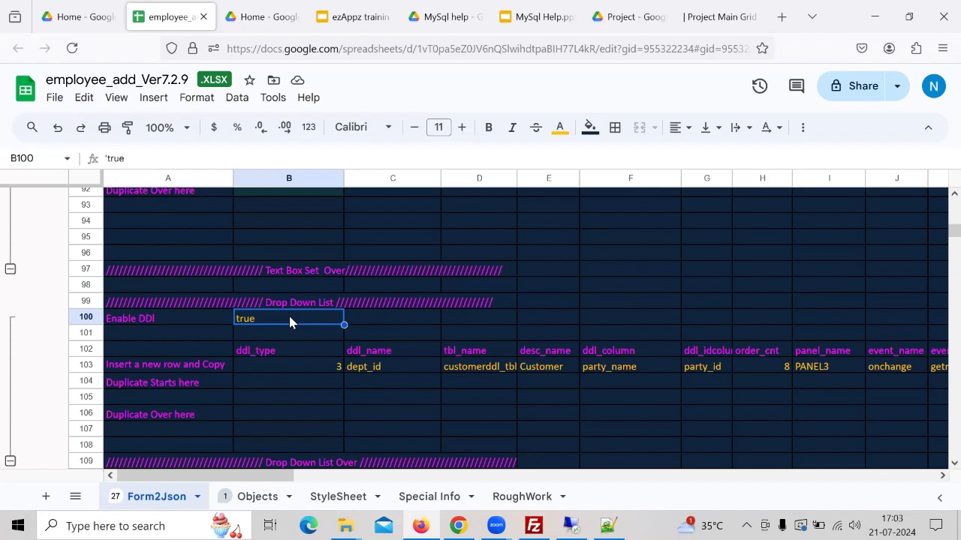
pyautogui.hotkey('ctrl', 'j')
pyautogui.write('drop')
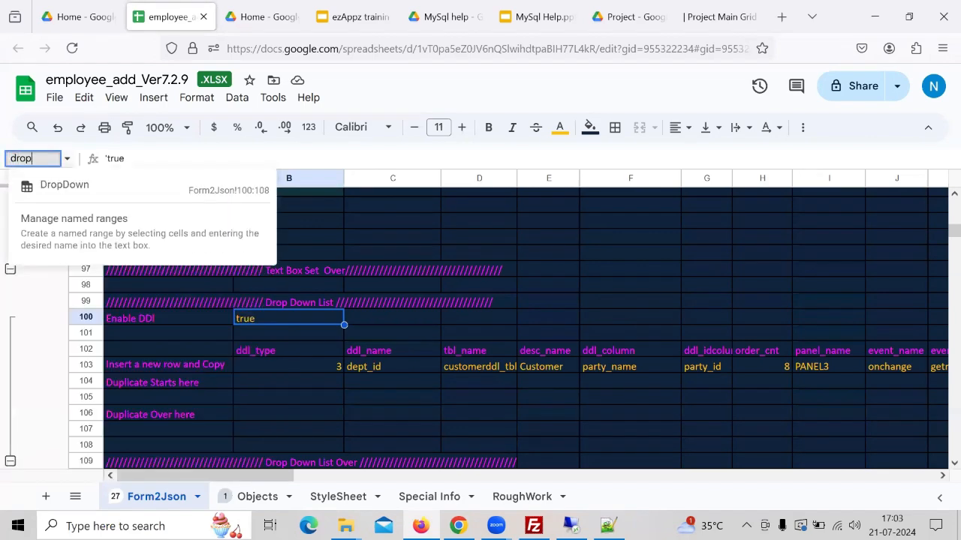
pyautogui.click(75, 193)
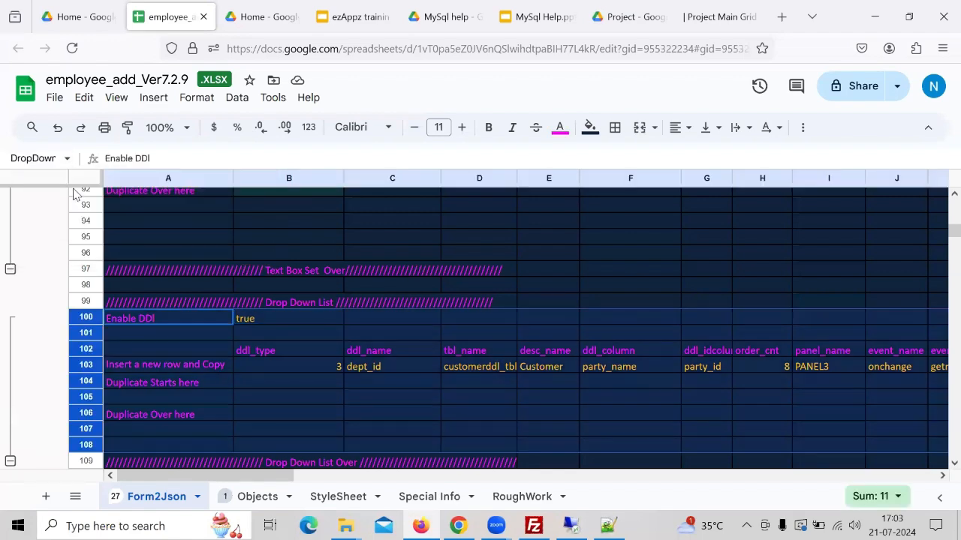
# - Set the dropdown row's ddl_name cell to dept_id
pyautogui.press('Down')
pyautogui.press('Up')
pyautogui.press('Right')
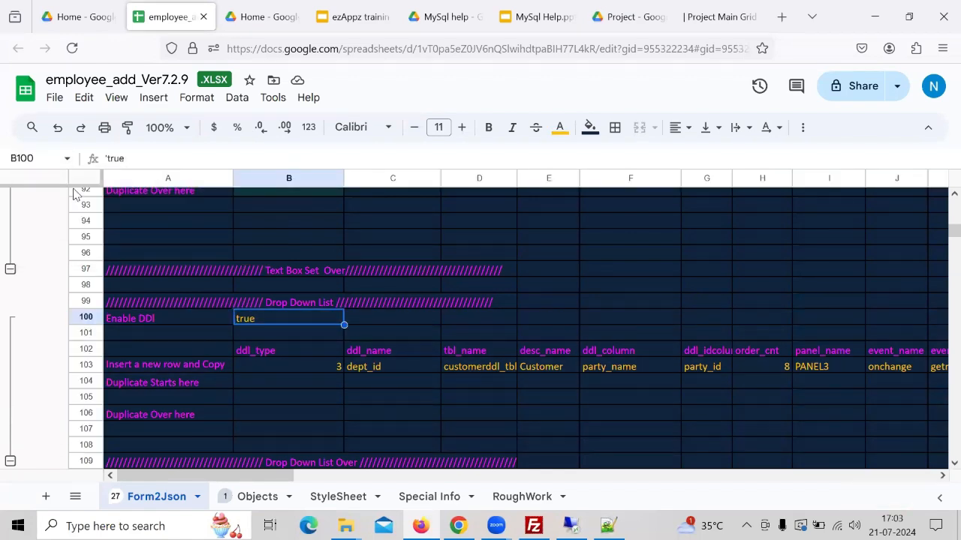
pyautogui.press('Down')
pyautogui.press('Down')
pyautogui.press('Down')
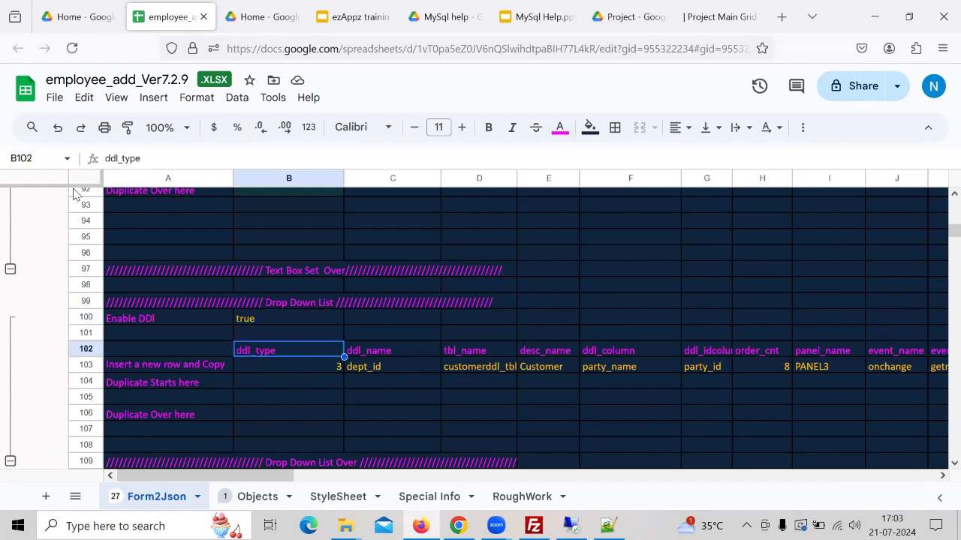
pyautogui.press('Right')
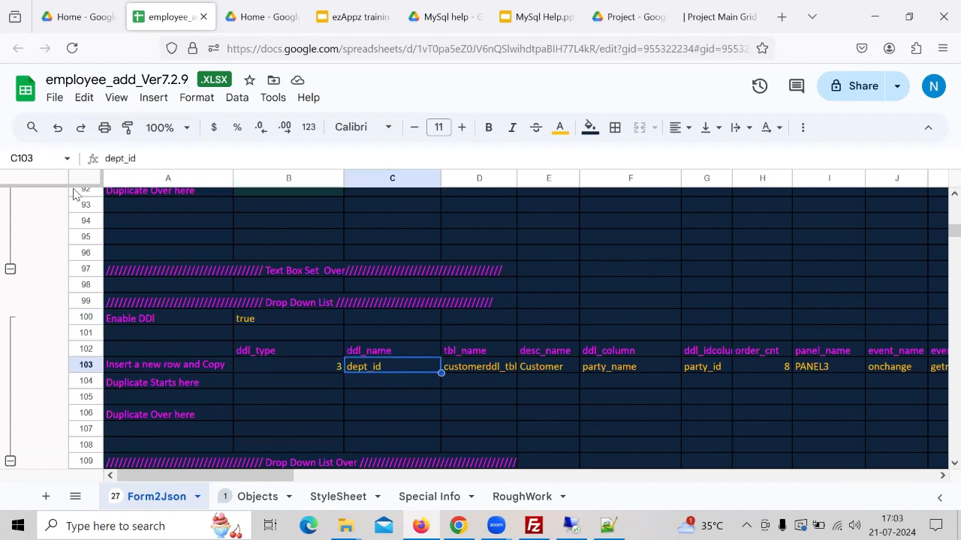
pyautogui.write('dept')
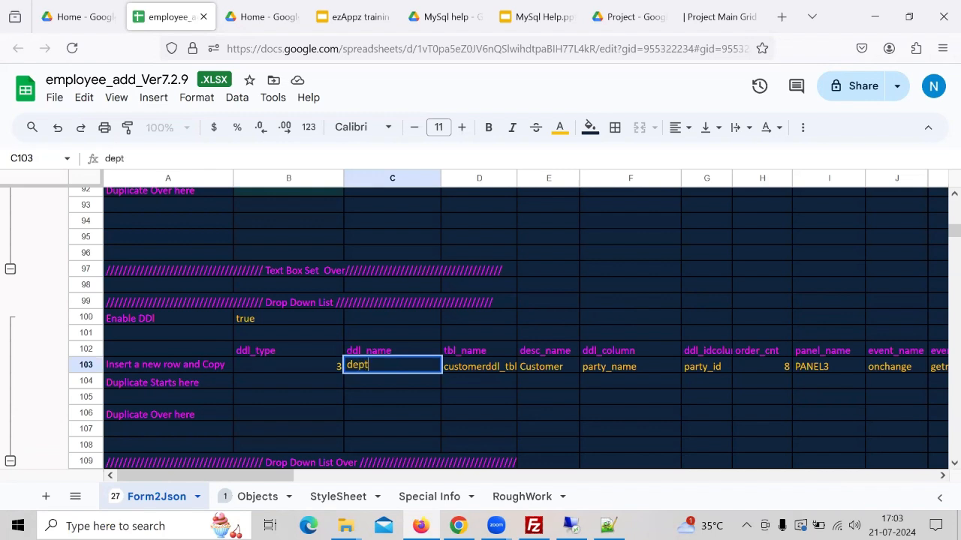
pyautogui.write('_id')
pyautogui.press('Return')
# - Copy the dept_list key from the JSON in Notepad++ and paste it as the dropdown's tbl_name
pyautogui.press('Up')
pyautogui.press('Right')
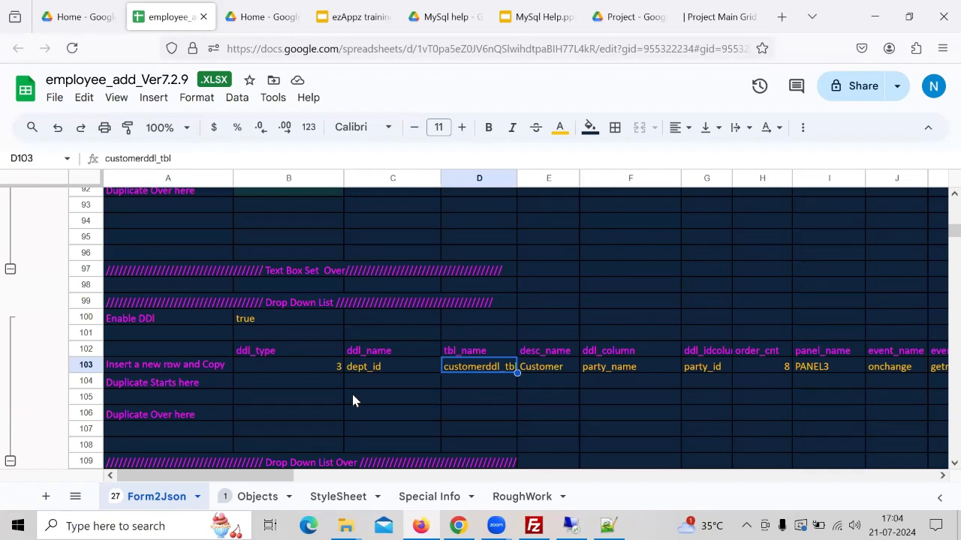
pyautogui.hotkey('alt', 'Tab')
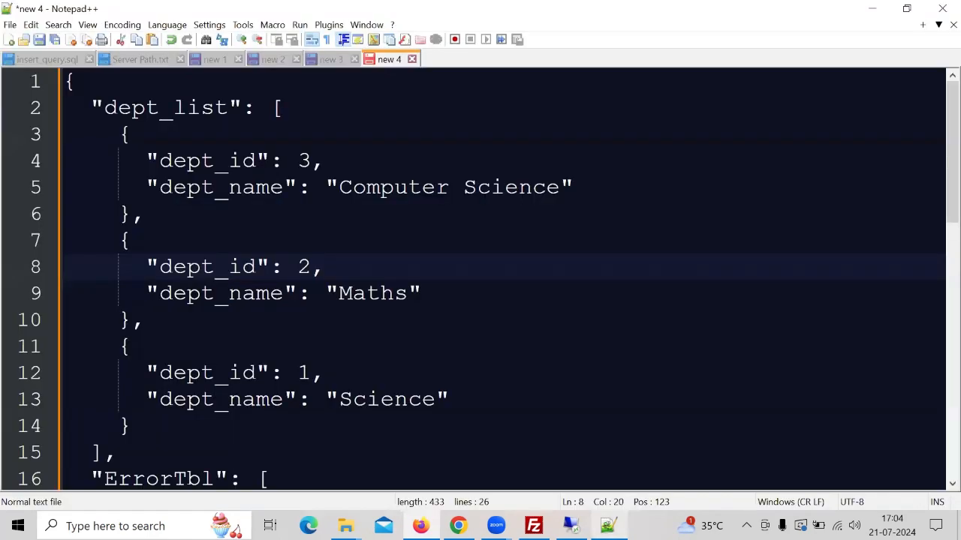
pyautogui.press('Up')
pyautogui.press('Up')
pyautogui.press('Up')
pyautogui.press('Up')
pyautogui.press('Up')
pyautogui.press('Up')
pyautogui.press('Up')
pyautogui.press('Home')
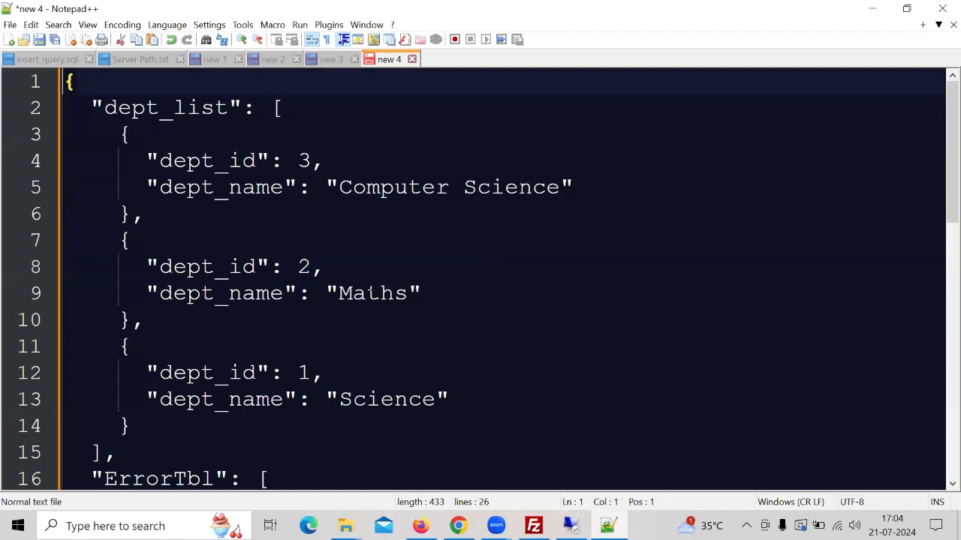
pyautogui.doubleClick(189, 111)
pyautogui.hotkey('ctrl', 'c')
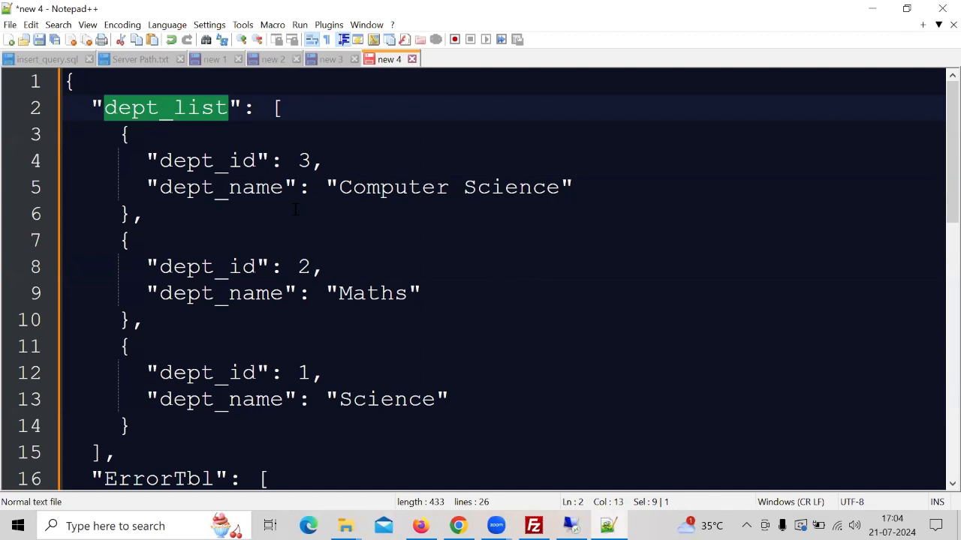
pyautogui.hotkey('alt', 'Tab')
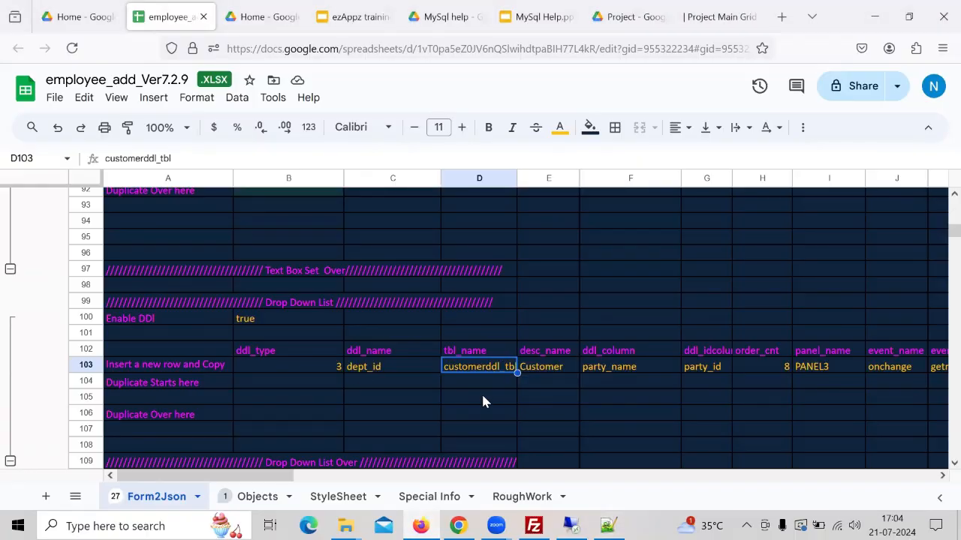
pyautogui.hotkey('ctrl', 'v')
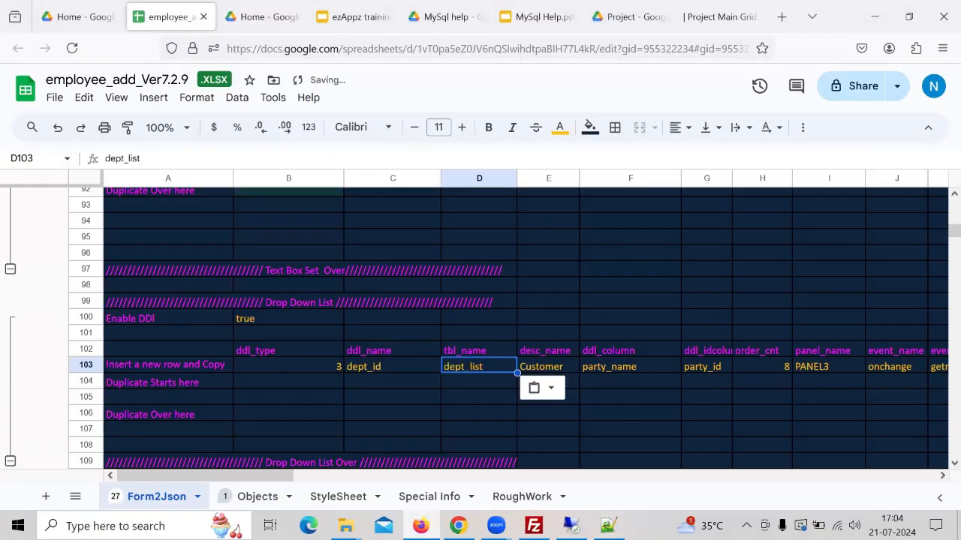
# - Set the dropdown's desc_name to Department
pyautogui.click(549, 367)
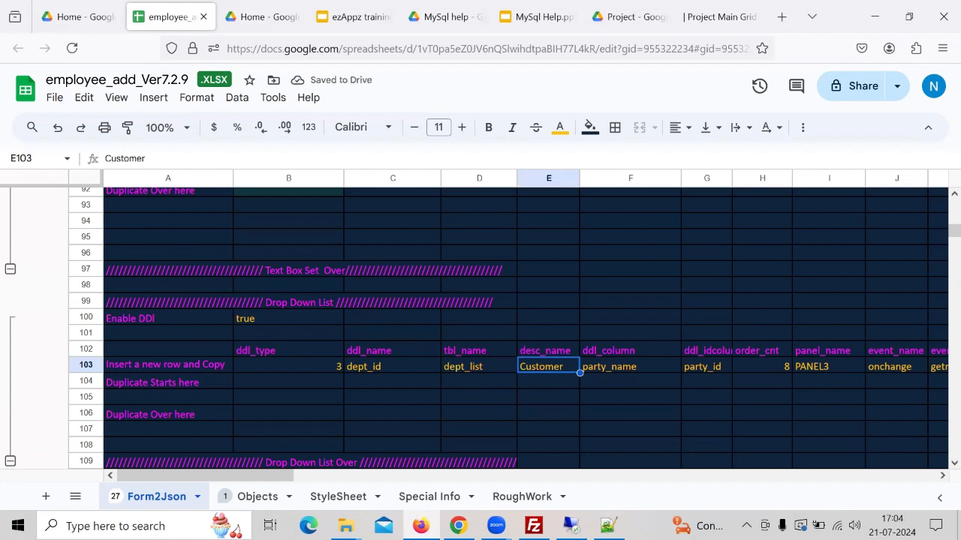
pyautogui.write('Depar')
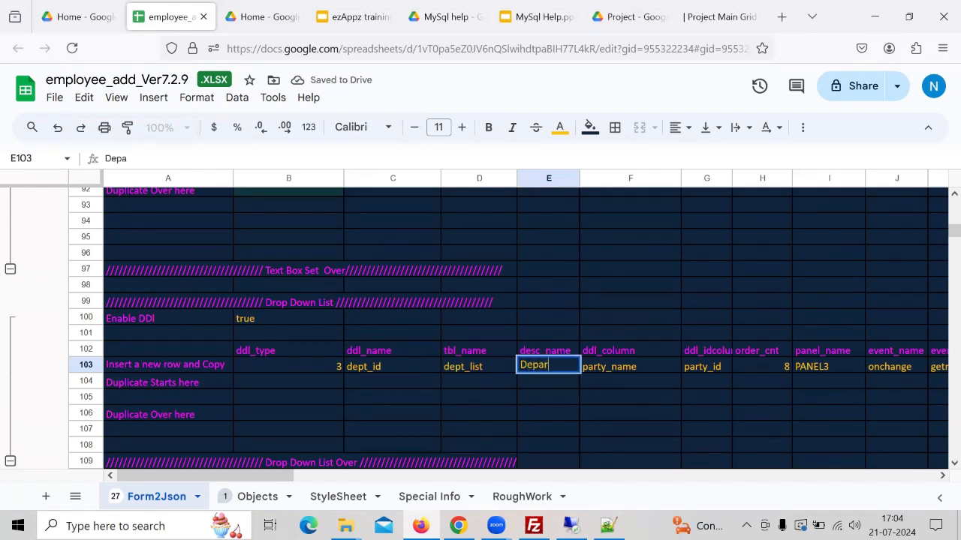
pyautogui.write('tment')
pyautogui.press('Return')
# - Copy the dept_name key from the JSON and paste it as the dropdown's ddl_column
pyautogui.press('Up')
pyautogui.press('Right')
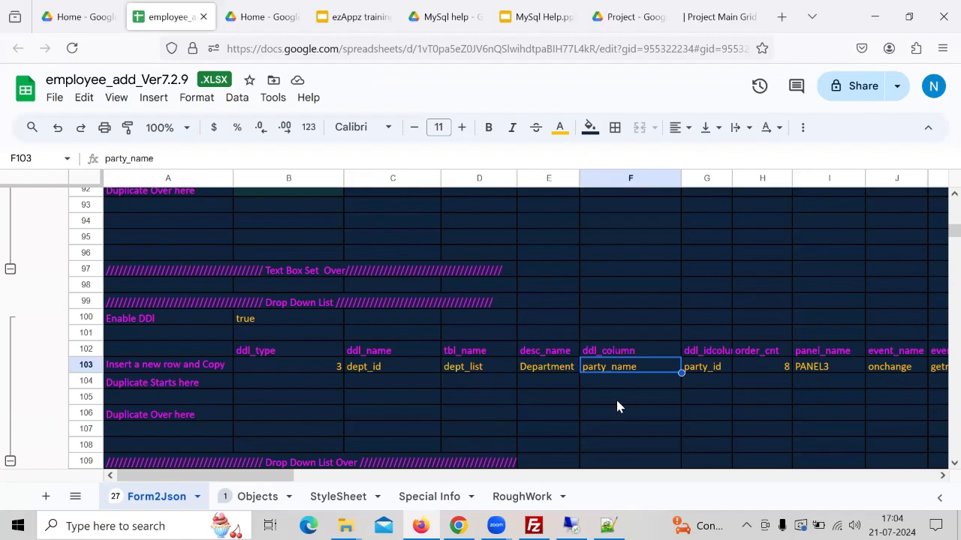
pyautogui.click(608, 526)
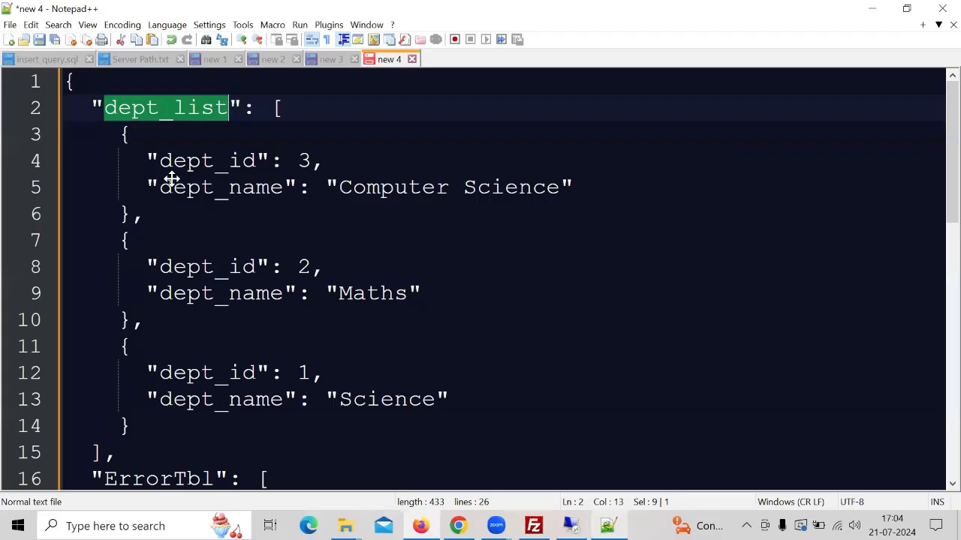
pyautogui.doubleClick(220, 191)
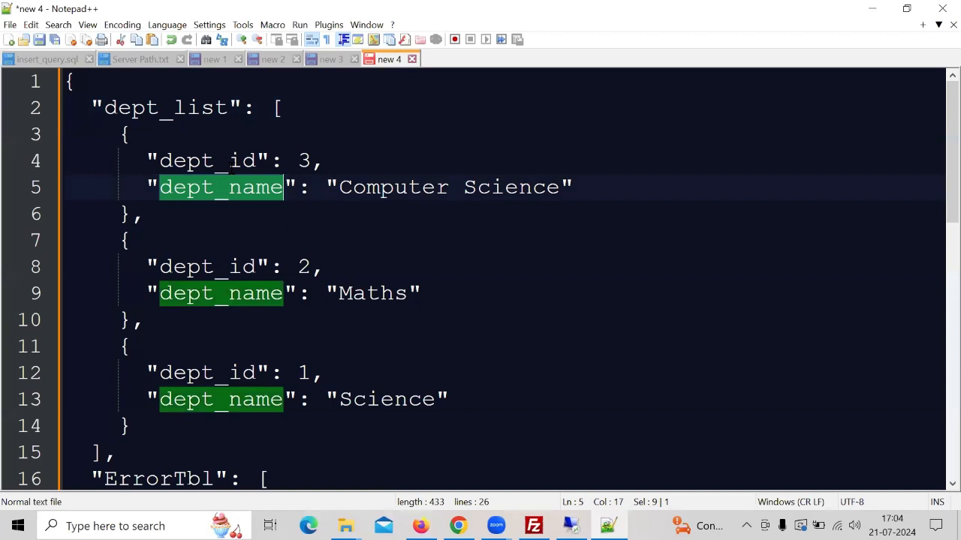
pyautogui.doubleClick(236, 166)
pyautogui.click(242, 188)
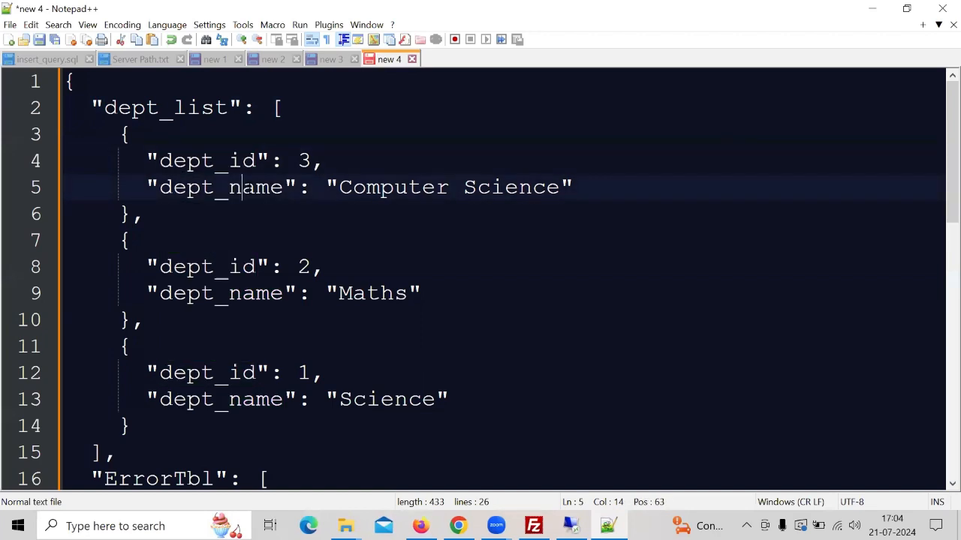
pyautogui.doubleClick(247, 190)
pyautogui.hotkey('ctrl', 'c')
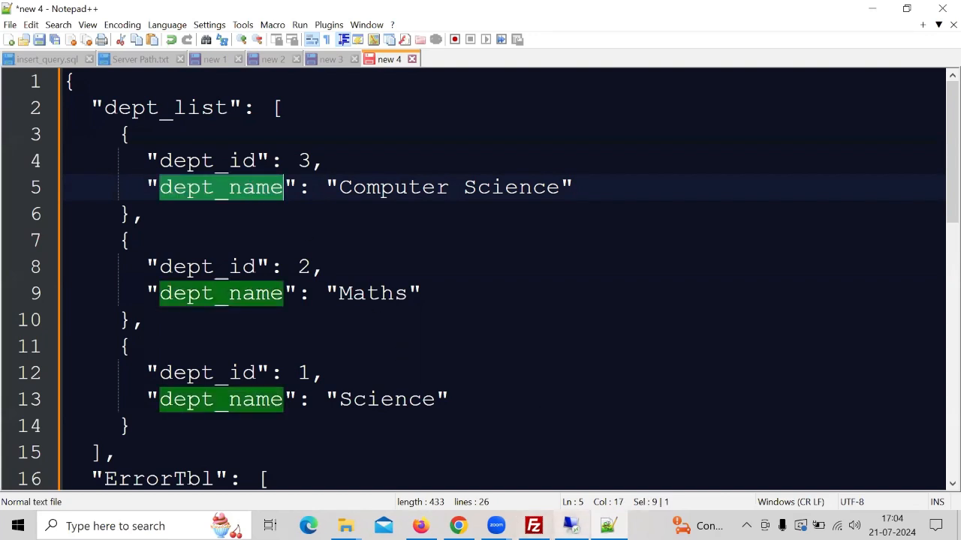
pyautogui.hotkey('alt', 'Tab')
pyautogui.hotkey('ctrl', 'v')
pyautogui.press('Tab')
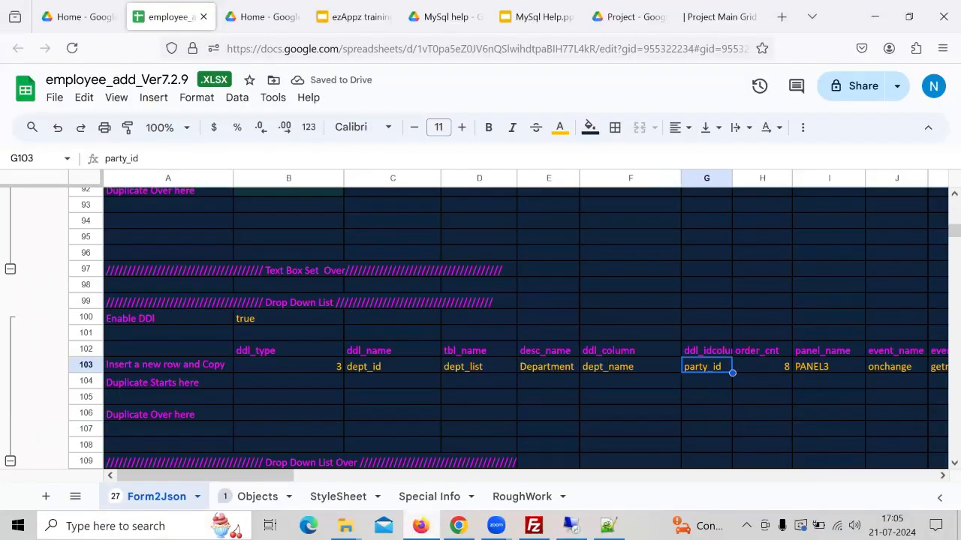
# - Set the dropdown's ddl_idcolumn to dept_id
pyautogui.write('dept_id')
pyautogui.press('Return')
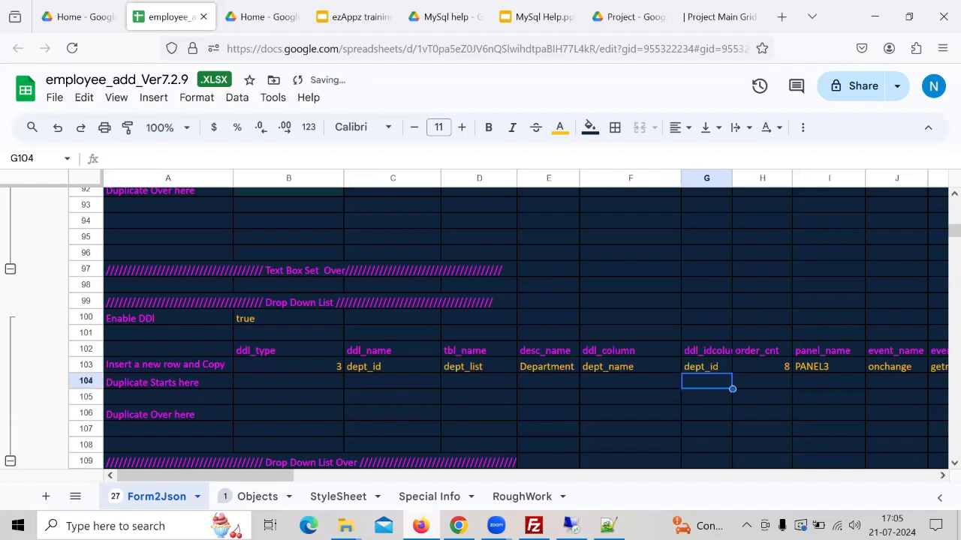
pyautogui.press('Up')
pyautogui.press('Right')
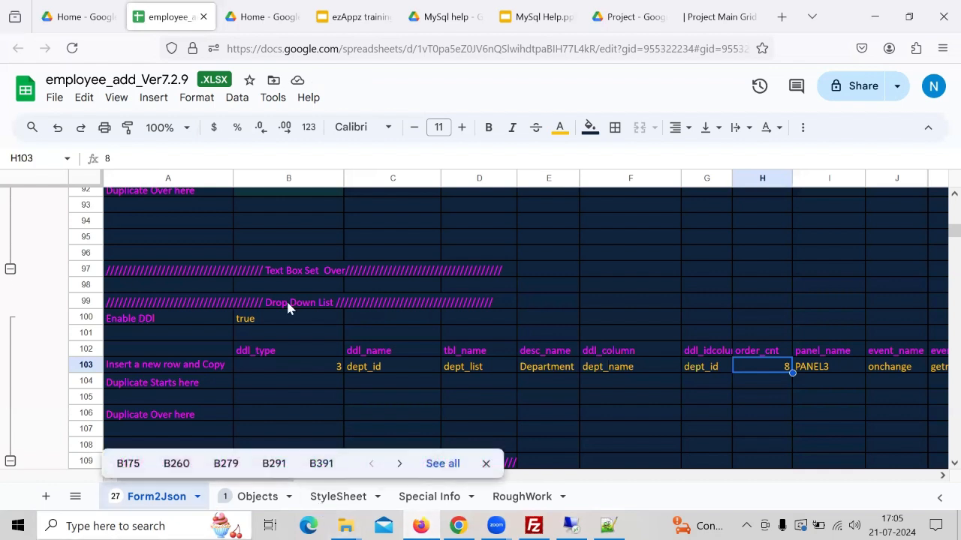
# - On the Objects sheet, enter dept_id as the object in row 9 under joined_date
pyautogui.click(225, 463)
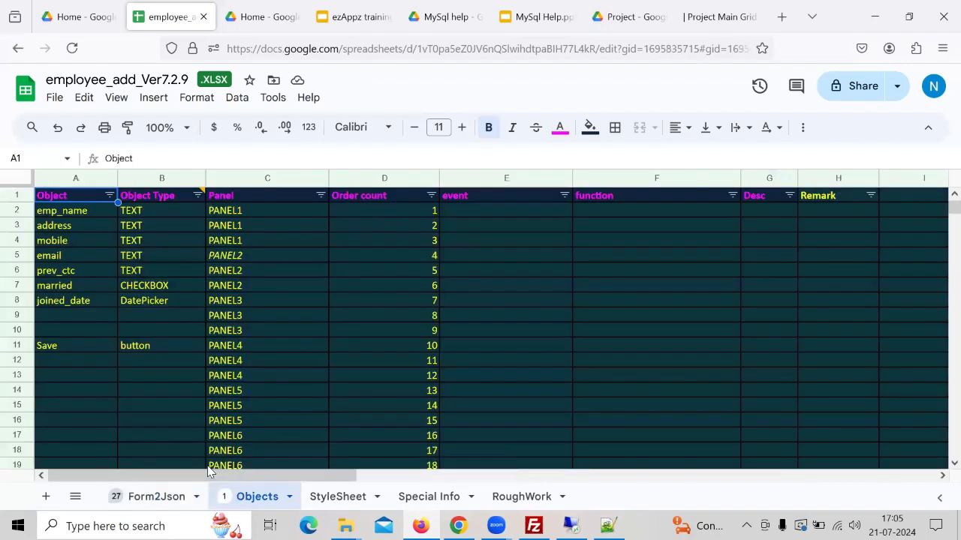
pyautogui.press('Down')
pyautogui.press('Down')
pyautogui.press('Down')
pyautogui.press('Down')
pyautogui.press('Down')
pyautogui.press('Down')
pyautogui.press('Down')
pyautogui.press('Down')
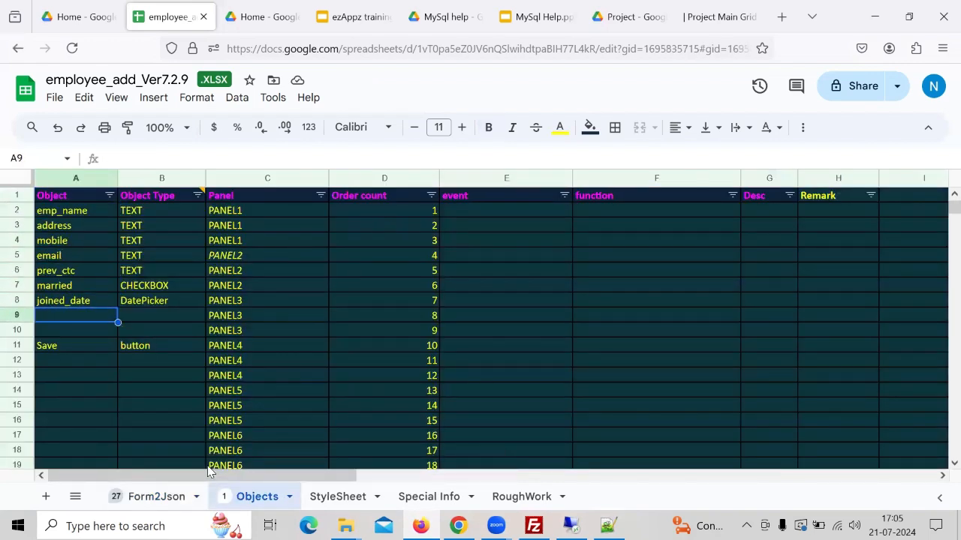
pyautogui.press('Right')
pyautogui.press('Left')
pyautogui.write('dept_id')
pyautogui.press('Tab')
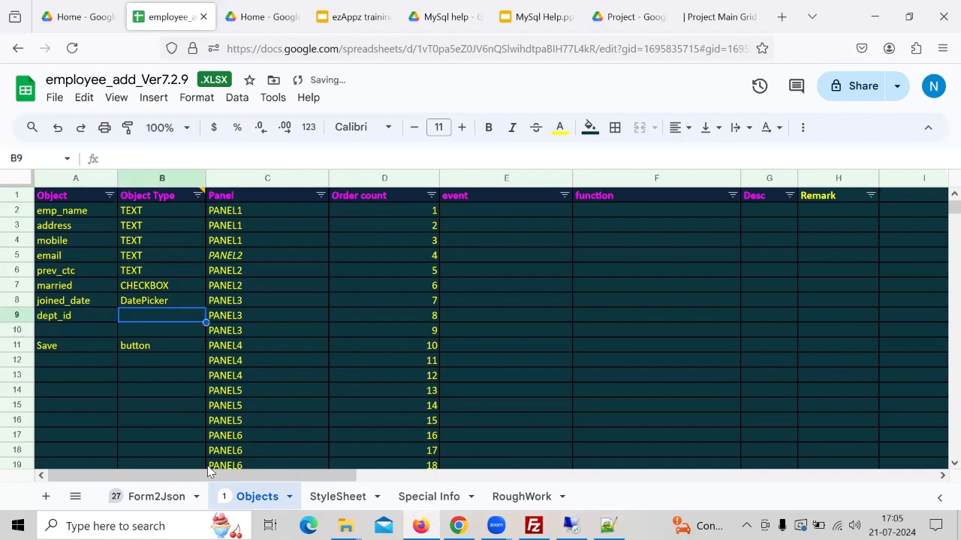
# - Set the dept_id object's type to DropDown
pyautogui.write('DropDown')
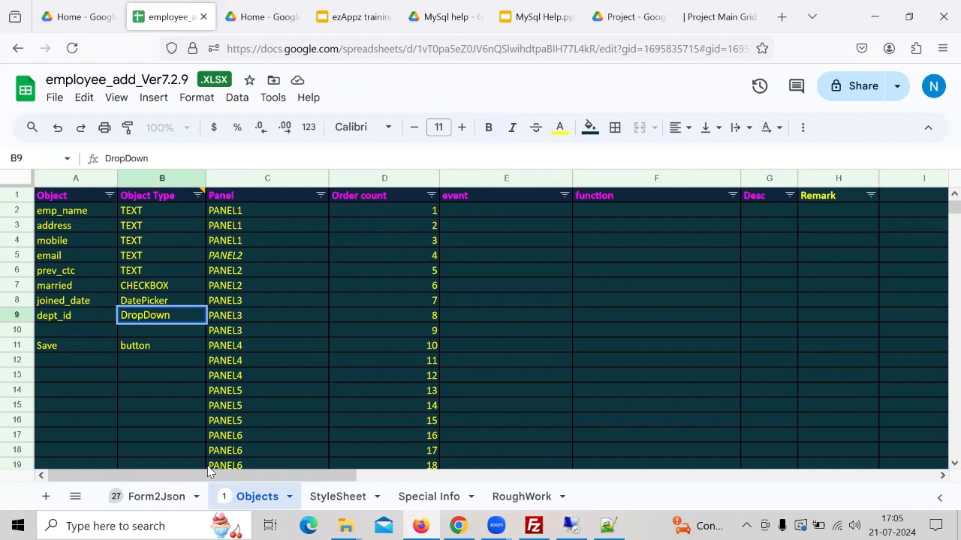
pyautogui.press('Tab')
pyautogui.press('Tab')
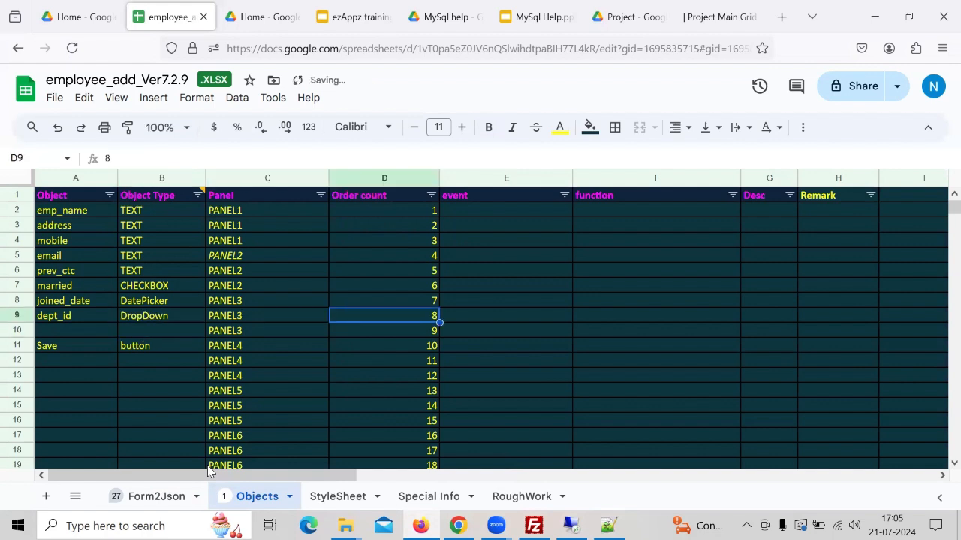
pyautogui.press('Left')
pyautogui.press('Left')
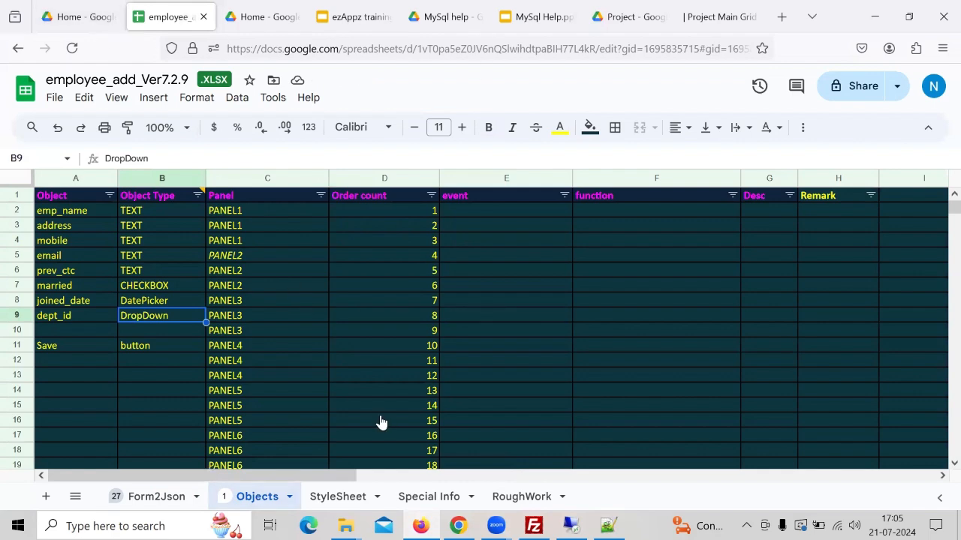
# - Return to the Form2Json sheet and review the dropdown row's panel and event columns
pyautogui.click(181, 499)
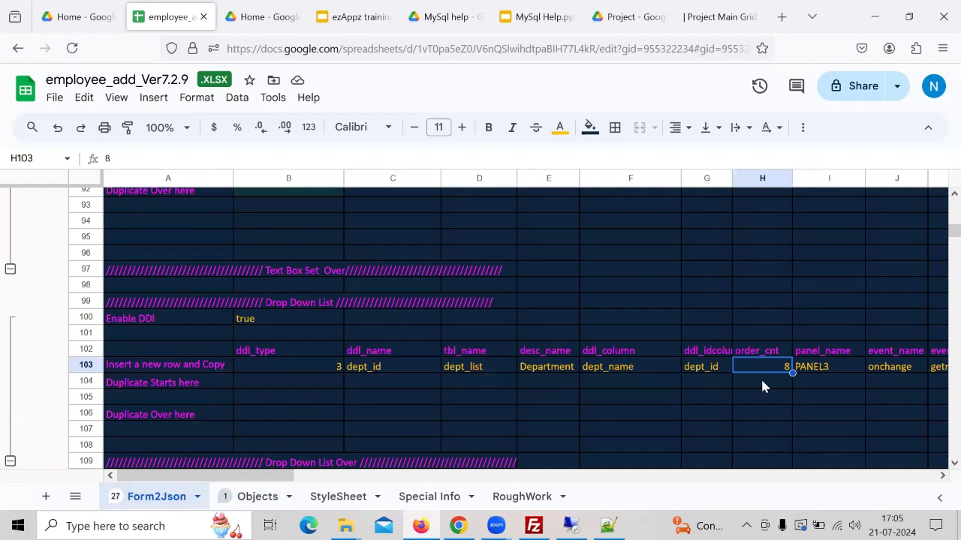
pyautogui.press('Right')
pyautogui.press('Right')
pyautogui.press('Right')
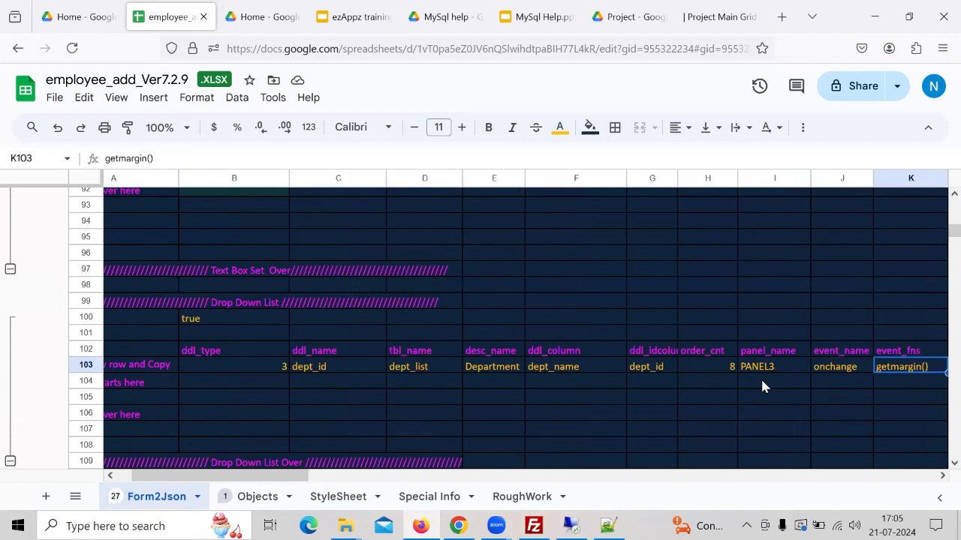
pyautogui.press('Left')
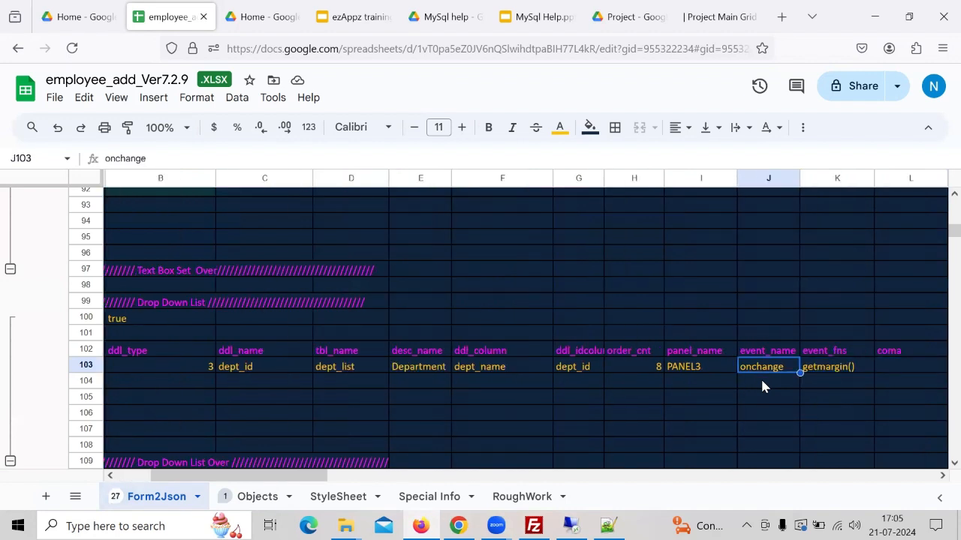
# - Clear the event_name and event_fns values in the department dropdown row
pyautogui.hotkey('shift', 'Right')
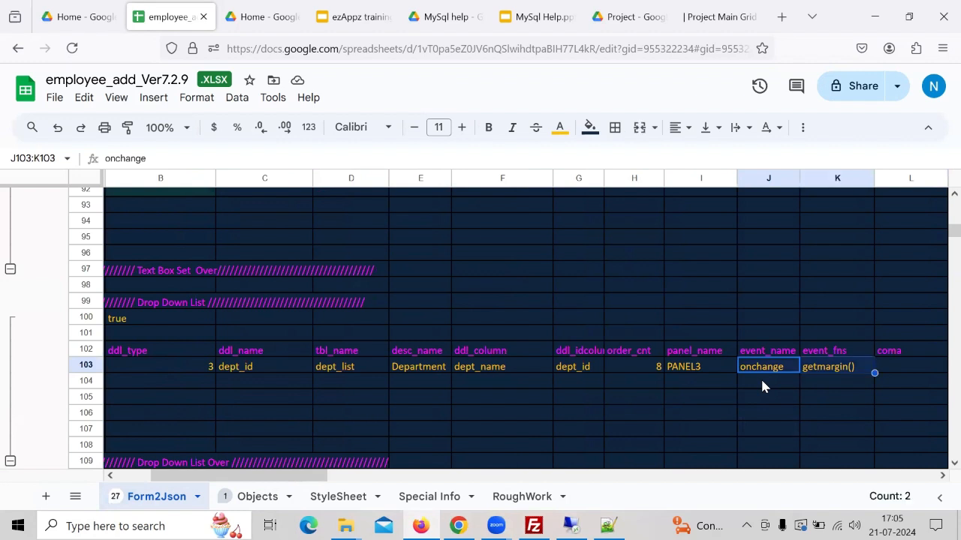
pyautogui.press('Delete')
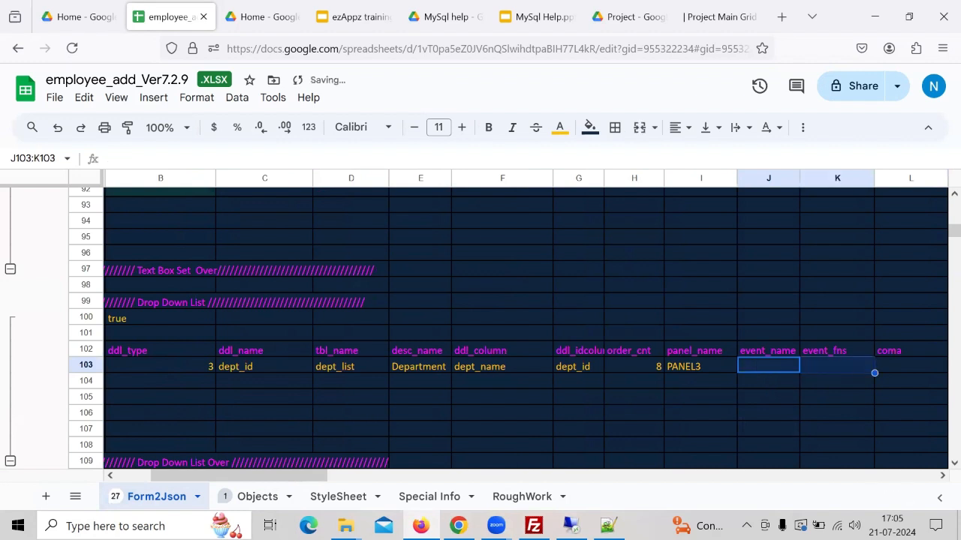
# - Review the dropdown row's columns from ddl_type across to array_name
pyautogui.hotkey('shift', 'Left')
pyautogui.press('Left')
pyautogui.press('Left')
pyautogui.press('Left')
pyautogui.press('Left')
pyautogui.press('Right')
pyautogui.press('Right')
pyautogui.press('Right')
pyautogui.press('Right')
pyautogui.press('Right')
pyautogui.press('Right')
pyautogui.press('Left')
pyautogui.press('Home')
pyautogui.press('Right')
pyautogui.press('Right')
pyautogui.press('Right')
pyautogui.press('Right')
pyautogui.press('Right')
pyautogui.press('Right')
pyautogui.press('Right')
pyautogui.press('Right')
pyautogui.press('Right')
pyautogui.press('Right')
pyautogui.press('Right')
pyautogui.press('Right')
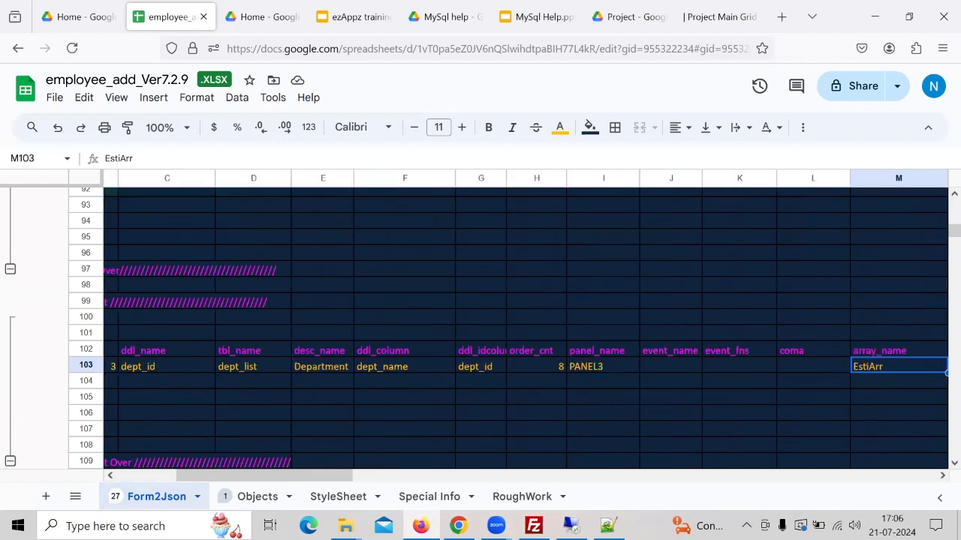
pyautogui.press('Right')
pyautogui.press('Right')
pyautogui.press('Left')
pyautogui.press('Left')
pyautogui.press('Left')
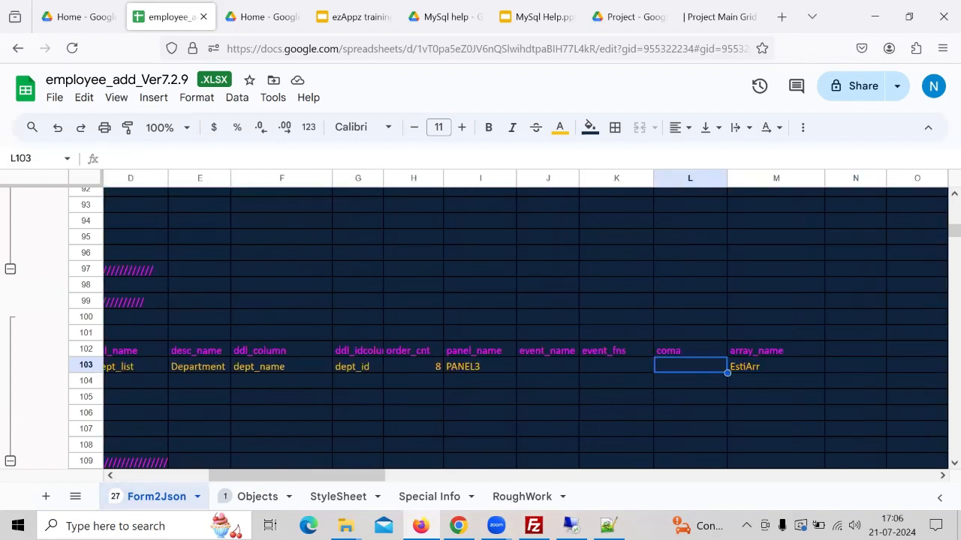
pyautogui.press('Right')
pyautogui.press('Left')
pyautogui.press('Left')
pyautogui.press('Left')
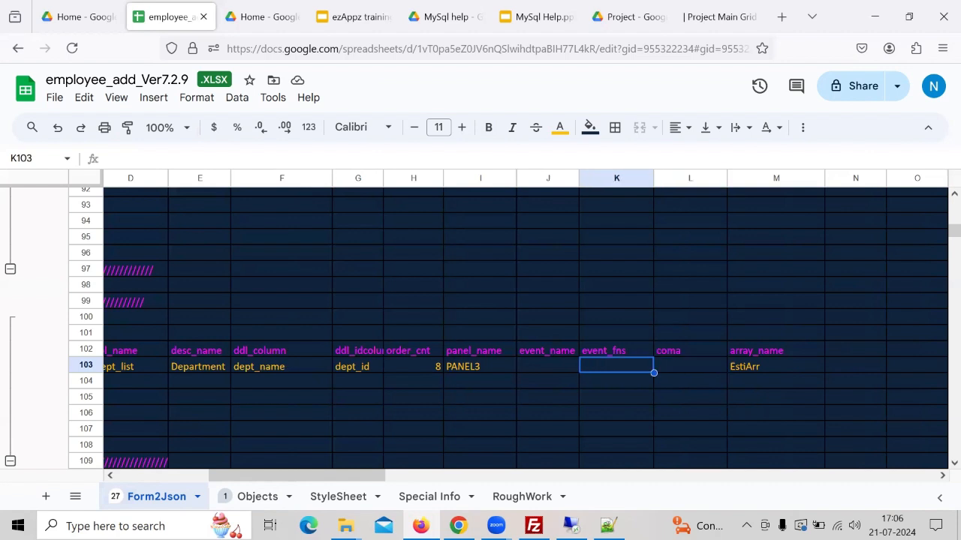
pyautogui.press('Right')
pyautogui.press('Right')
pyautogui.press('Right')
pyautogui.press('Left')
pyautogui.press('Left')
pyautogui.press('Left')
pyautogui.press('Left')
pyautogui.press('Left')
pyautogui.press('Left')
pyautogui.press('Left')
pyautogui.press('Left')
pyautogui.press('Left')
pyautogui.press('Left')
pyautogui.press('Left')
pyautogui.press('Left')
pyautogui.press('Right')
pyautogui.press('Right')
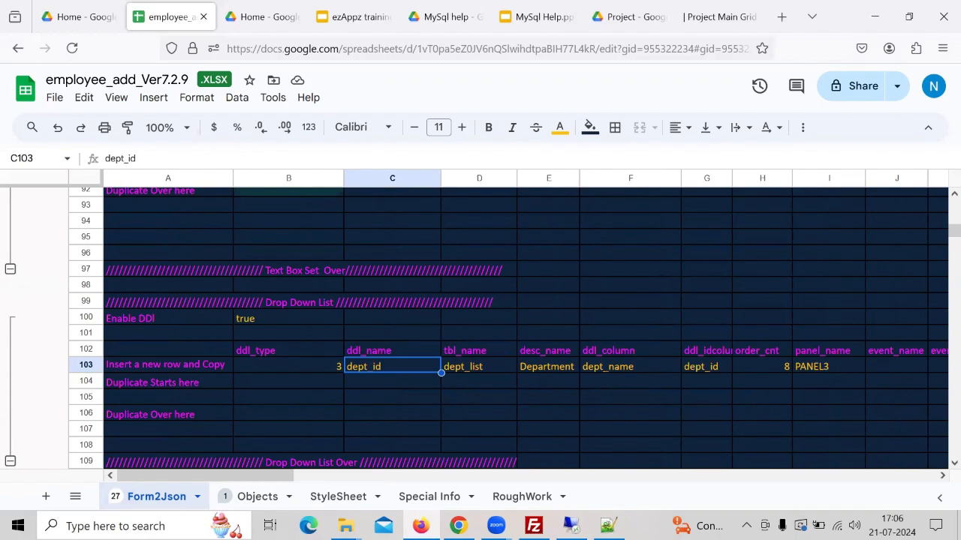
# - Compare the dept_list table name in the JSON data file with the dropdown row's tbl_name and desc_name
pyautogui.click(608, 526)
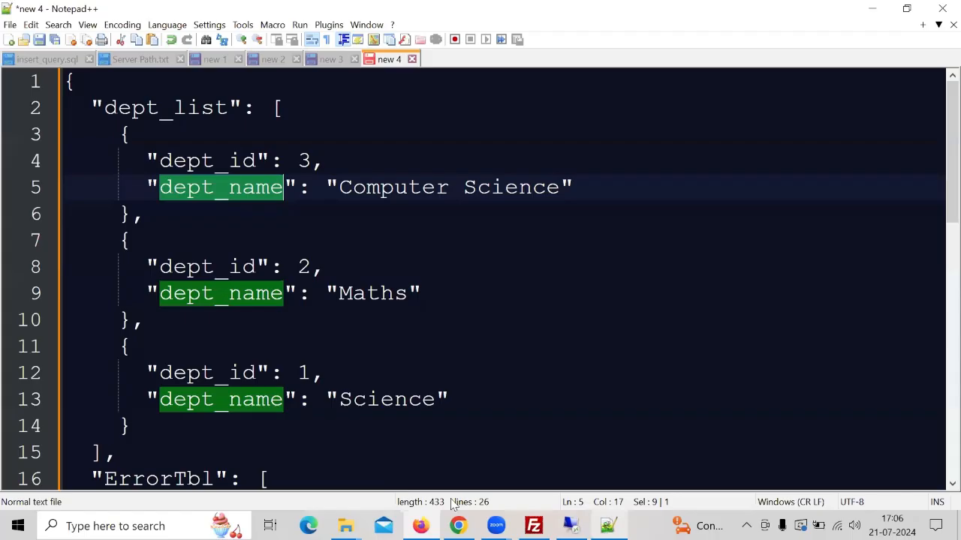
pyautogui.click(447, 239)
pyautogui.click(201, 108)
pyautogui.doubleClick(201, 107)
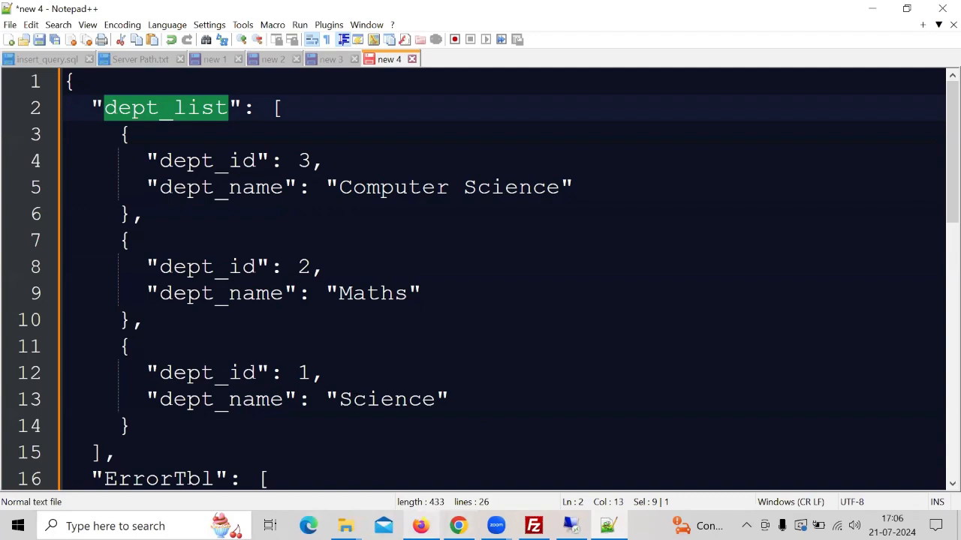
pyautogui.click(420, 526)
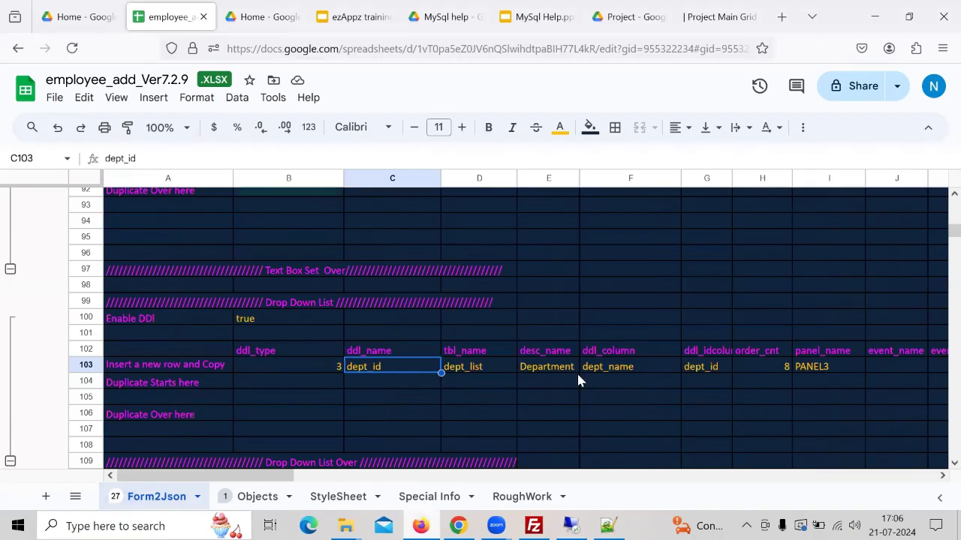
pyautogui.click(479, 370)
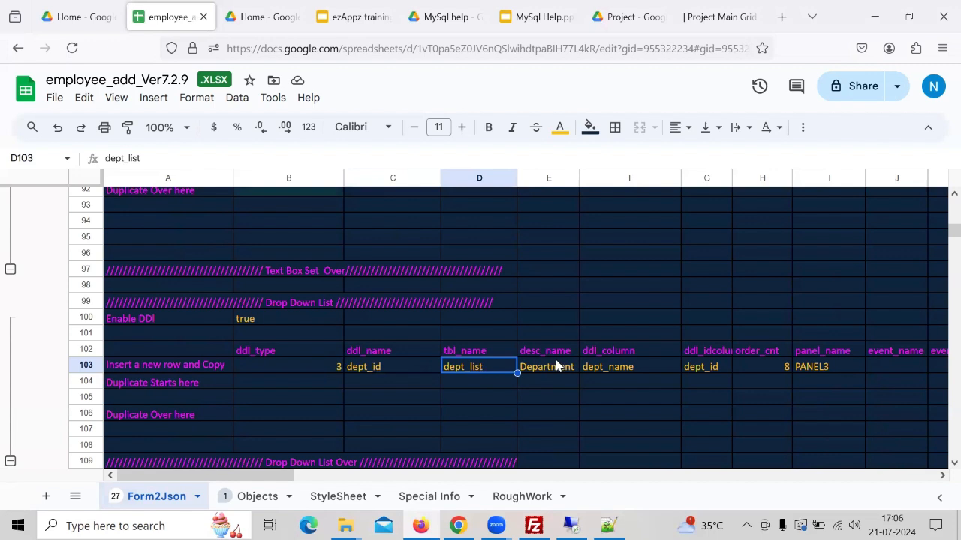
pyautogui.click(560, 370)
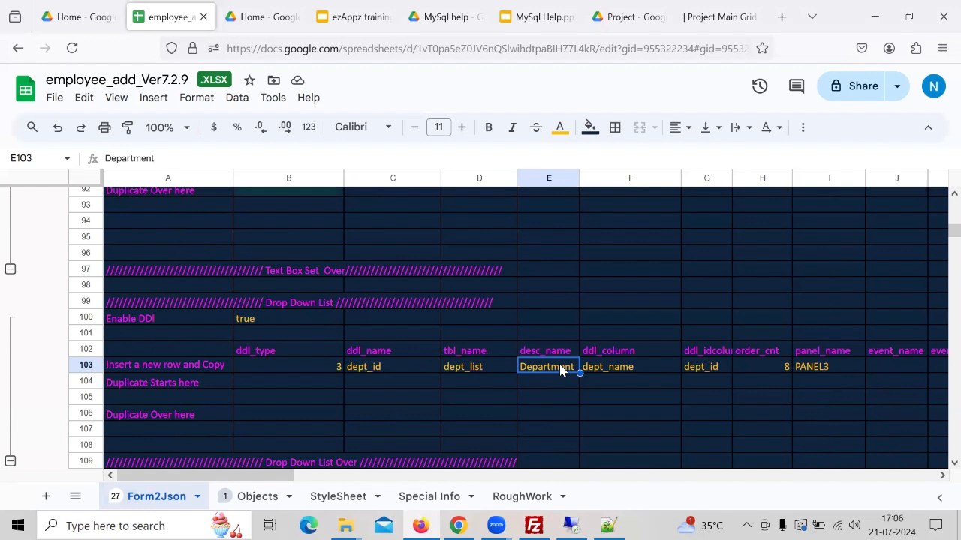
# - Step along the dropdown row out to the generated JSON output columns
pyautogui.press('Left')
pyautogui.press('Left')
pyautogui.press('Left')
pyautogui.press('Left')
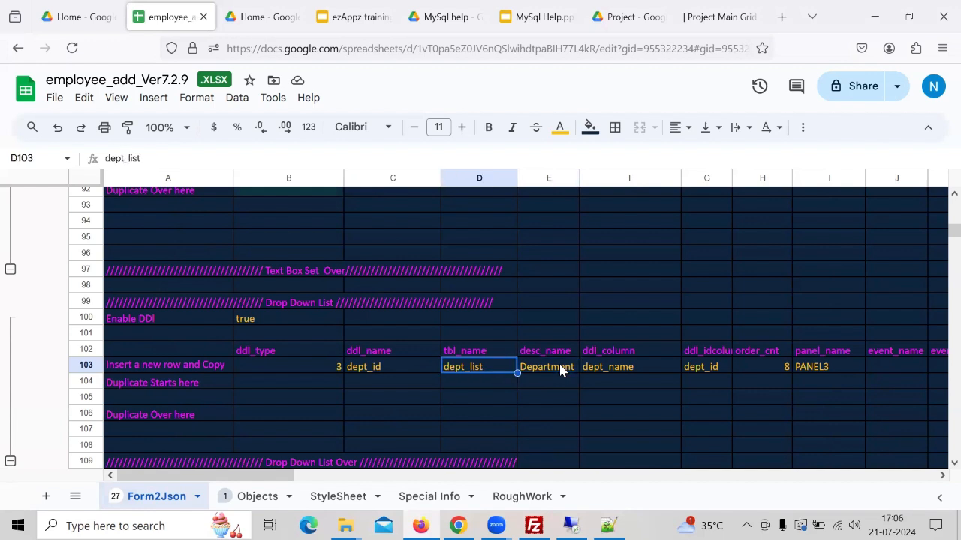
pyautogui.press('Right')
pyautogui.press('Right')
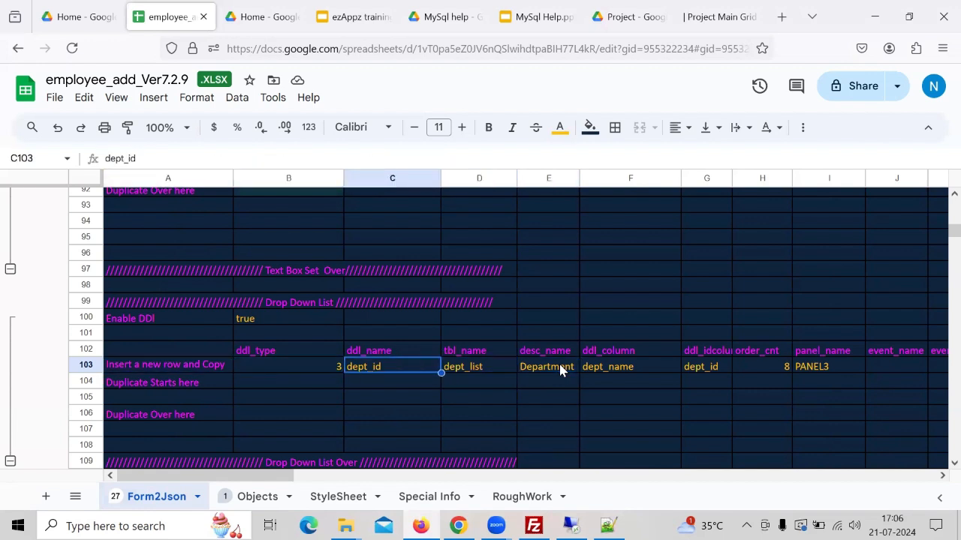
pyautogui.press('Left')
pyautogui.press('Left')
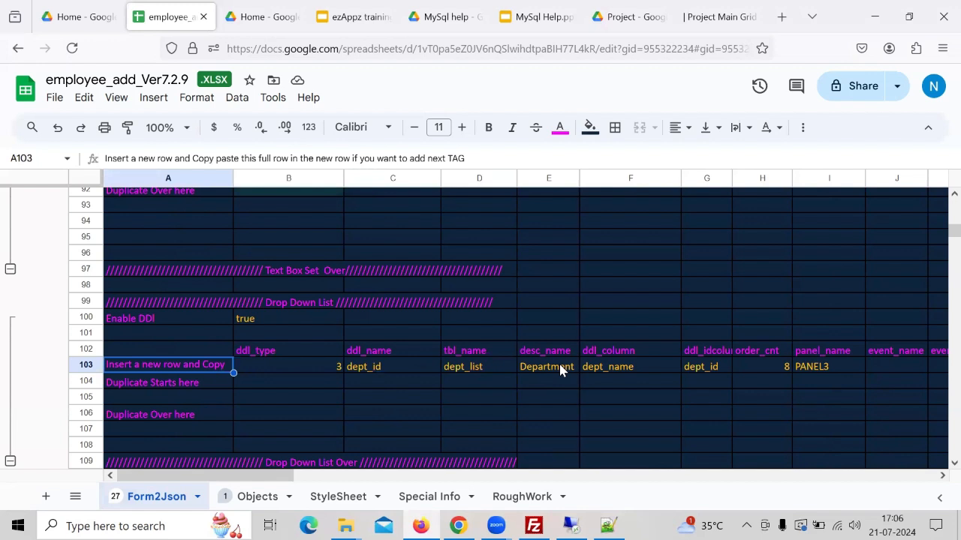
pyautogui.press('Right')
pyautogui.press('Right')
pyautogui.press('Right')
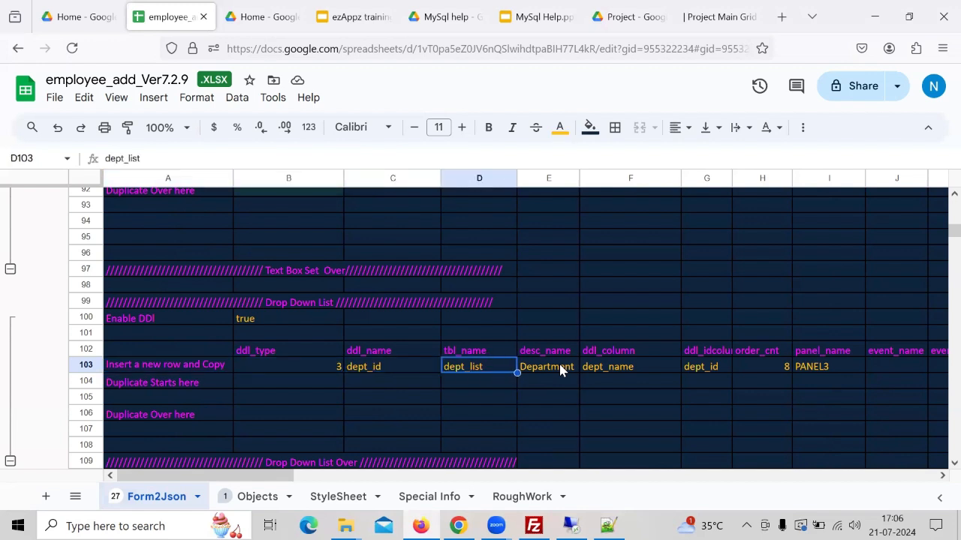
pyautogui.press('Right')
pyautogui.press('Right')
pyautogui.press('Right')
pyautogui.press('Right')
pyautogui.press('Right')
pyautogui.press('Right')
pyautogui.press('Right')
pyautogui.press('Right')
pyautogui.press('Right')
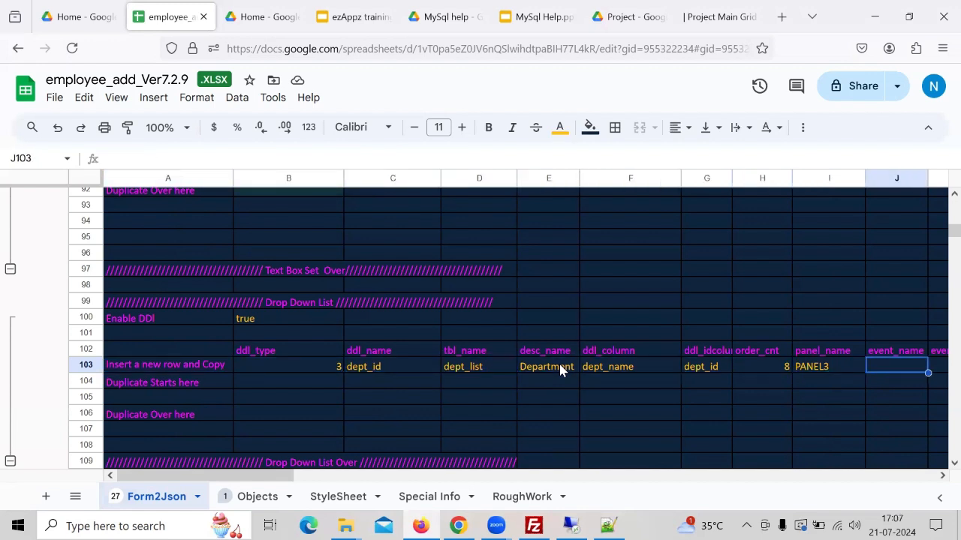
pyautogui.press('Right')
pyautogui.press('Right')
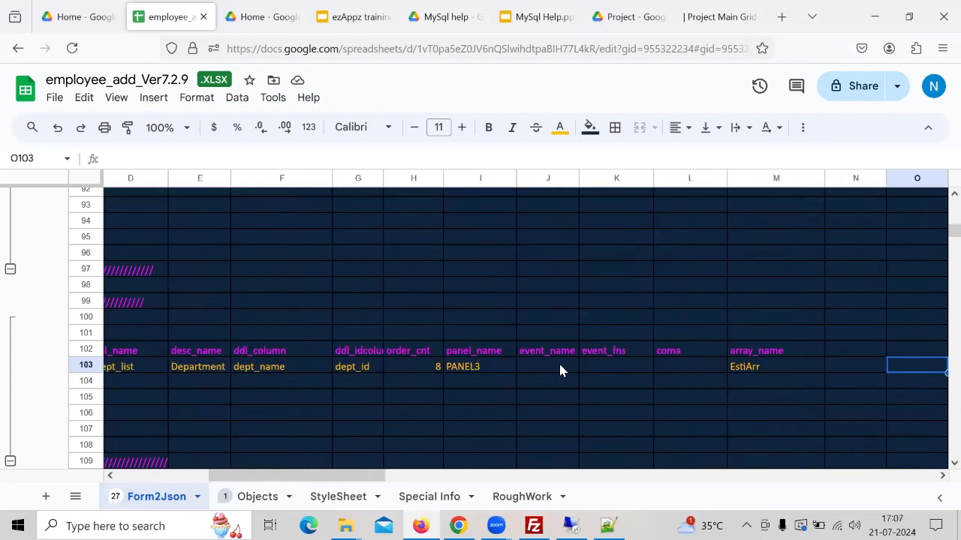
pyautogui.press('Left')
pyautogui.press('Left')
pyautogui.press('Left')
pyautogui.press('Left')
pyautogui.press('Left')
pyautogui.press('Left')
pyautogui.press('Left')
pyautogui.press('Left')
pyautogui.press('Left')
pyautogui.press('Left')
pyautogui.press('Left')
pyautogui.press('Left')
pyautogui.press('Left')
pyautogui.press('Left')
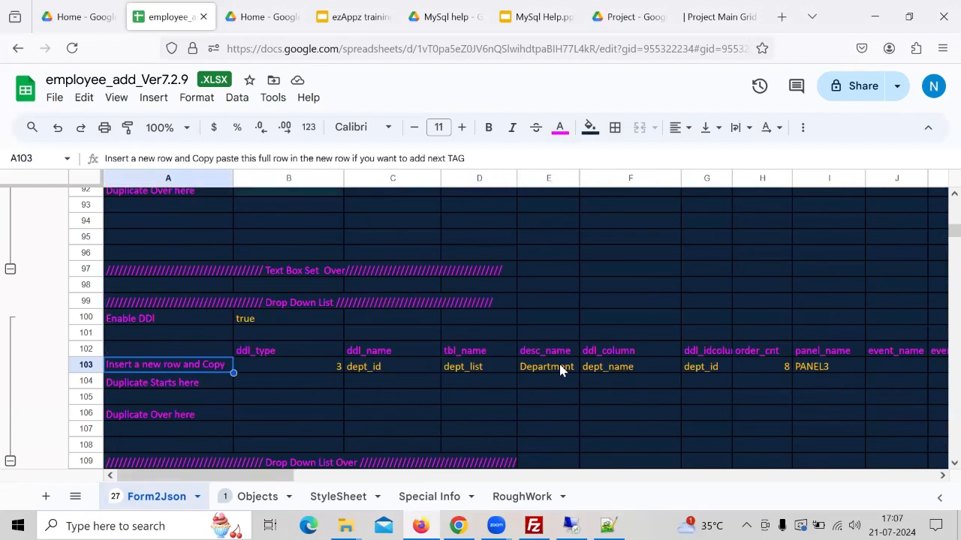
pyautogui.press('Right')
pyautogui.press('Right')
pyautogui.press('Right')
pyautogui.press('Right')
pyautogui.press('Right')
pyautogui.press('Right')
pyautogui.press('Right')
pyautogui.press('Right')
pyautogui.press('Right')
pyautogui.press('Right')
pyautogui.press('Right')
pyautogui.press('Right')
pyautogui.press('Right')
pyautogui.press('Right')
pyautogui.press('Right')
pyautogui.press('Right')
pyautogui.press('Right')
pyautogui.press('Right')
pyautogui.press('Right')
pyautogui.press('Right')
pyautogui.press('Right')
pyautogui.press('Right')
pyautogui.press('Right')
pyautogui.press('Right')
pyautogui.press('Right')
pyautogui.press('Right')
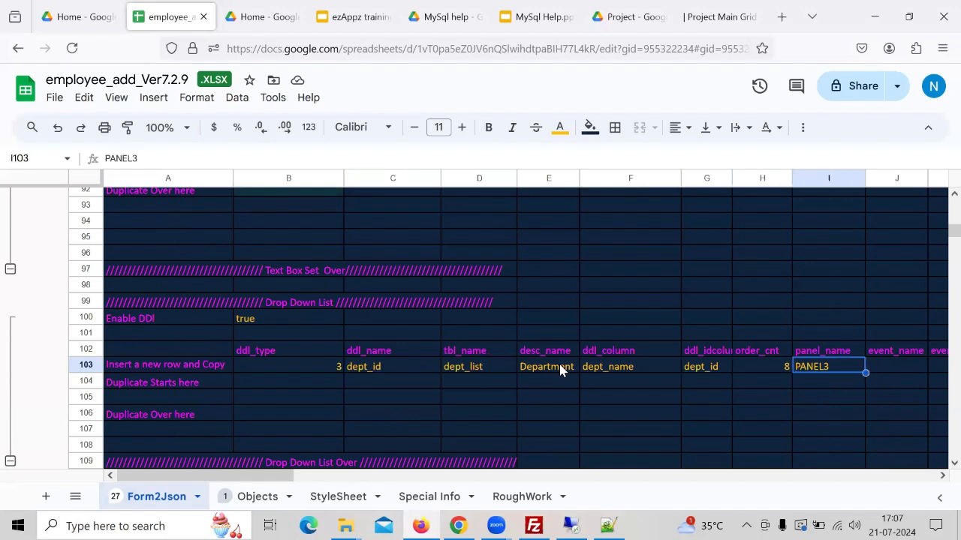
pyautogui.press('Right')
pyautogui.press('Right')
pyautogui.press('Right')
pyautogui.press('Right')
pyautogui.press('Right')
pyautogui.press('Right')
pyautogui.press('Right')
pyautogui.press('Right')
pyautogui.press('Right')
pyautogui.press('Right')
pyautogui.press('Right')
pyautogui.press('Right')
pyautogui.press('Right')
pyautogui.press('Right')
pyautogui.press('Right')
pyautogui.press('Right')
pyautogui.press('Right')
pyautogui.press('Right')
pyautogui.press('Right')
pyautogui.press('Right')
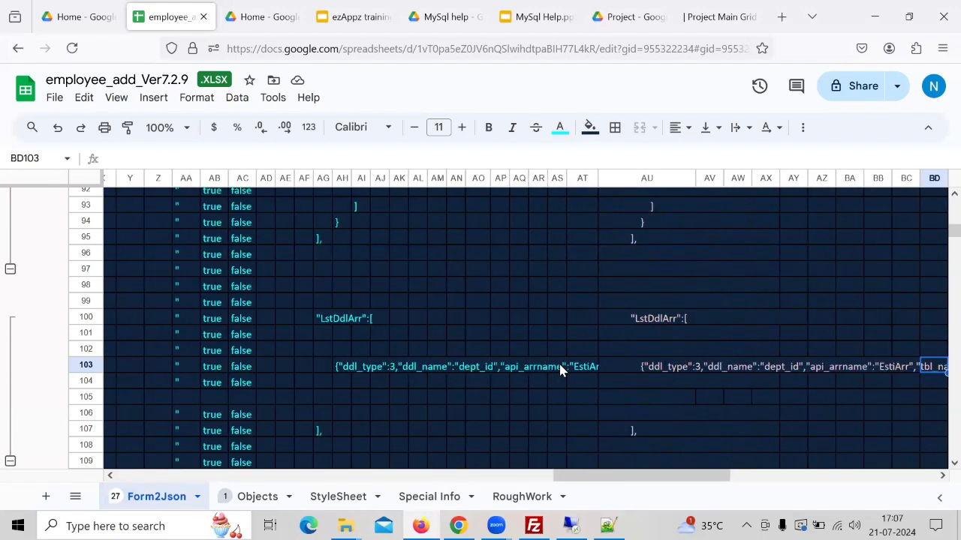
pyautogui.press('Right')
pyautogui.press('Right')
pyautogui.press('Right')
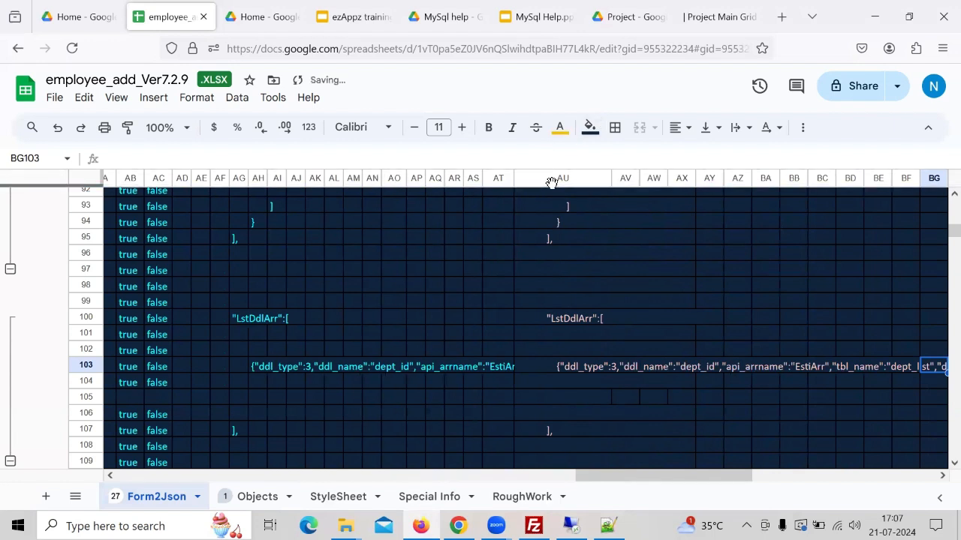
# - Copy the whole generated-code column AU
pyautogui.click(557, 178)
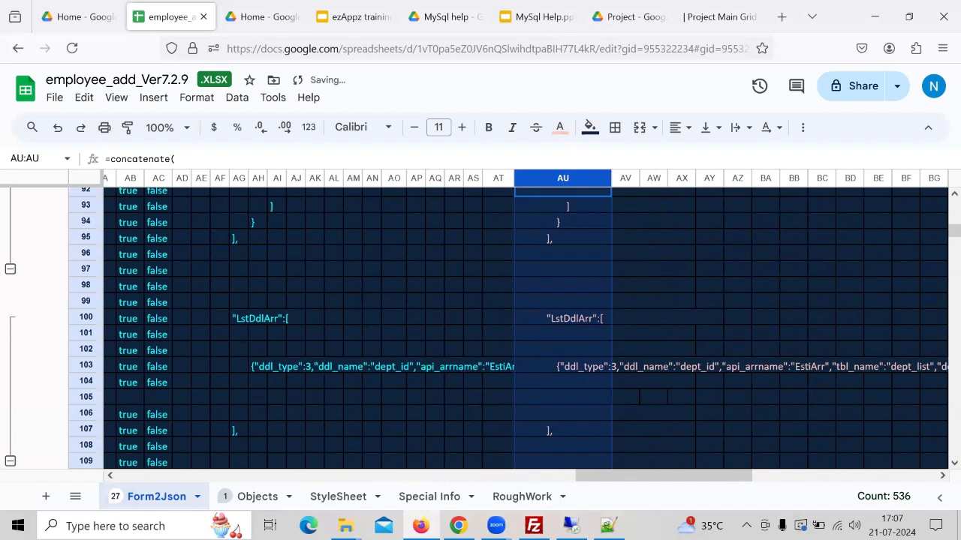
pyautogui.hotkey('ctrl', 'c')
pyautogui.moveTo(533, 525)
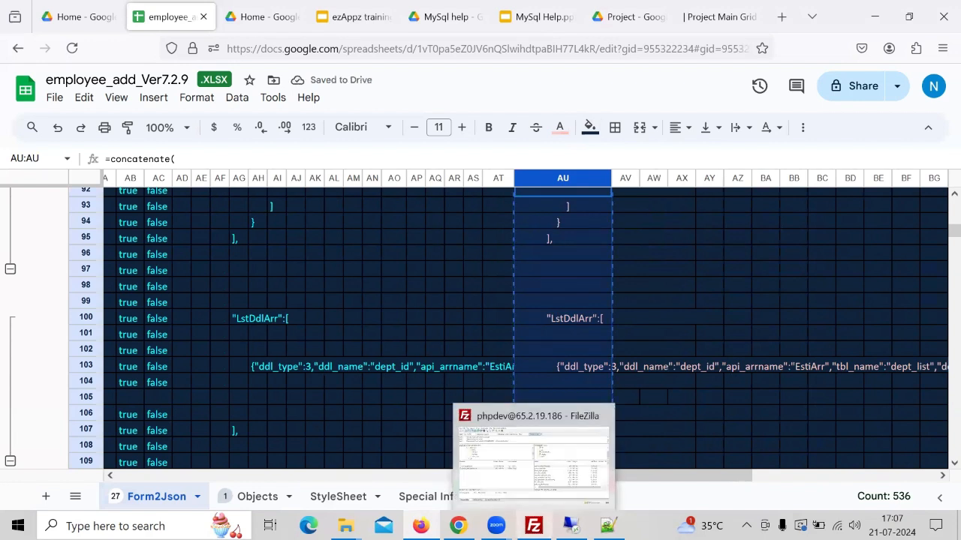
pyautogui.moveTo(345, 525)
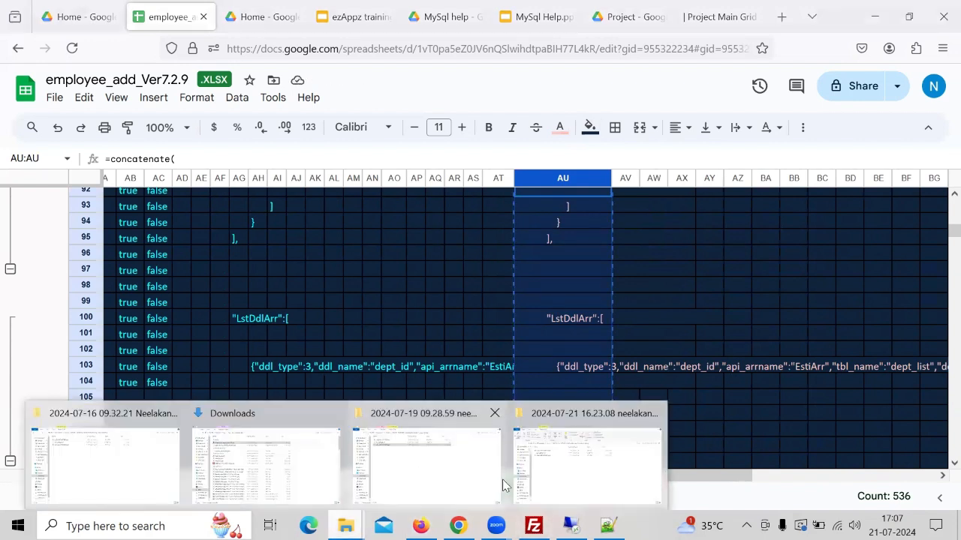
# - Open the MyProject\lemp folder on the OUTLOOK (D:) drive in File Explorer
pyautogui.click(156, 482)
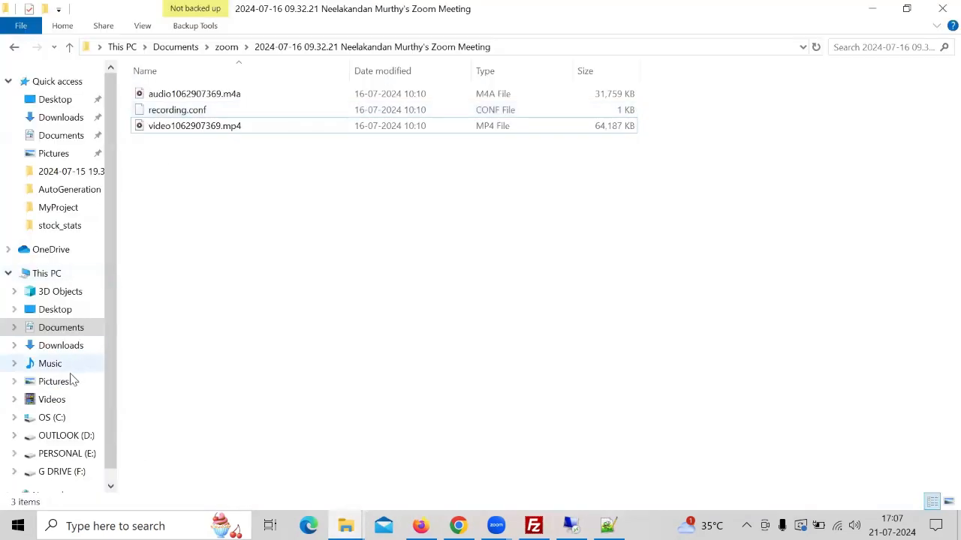
pyautogui.click(83, 438)
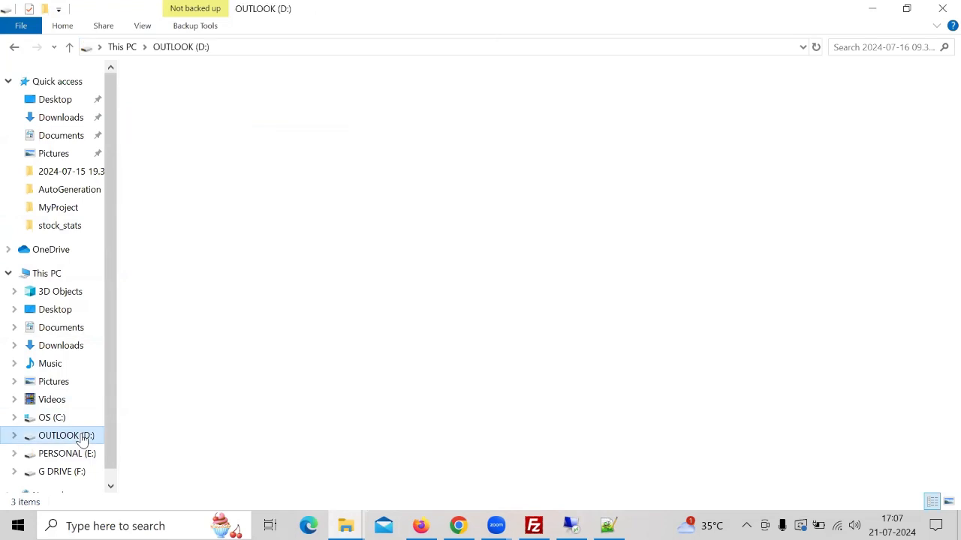
pyautogui.click(180, 129)
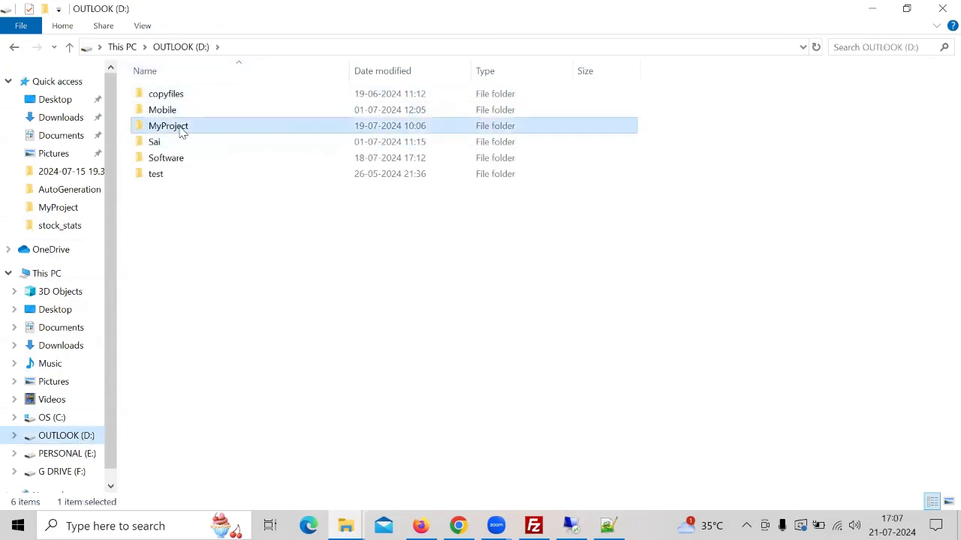
pyautogui.doubleClick(181, 130)
pyautogui.doubleClick(176, 101)
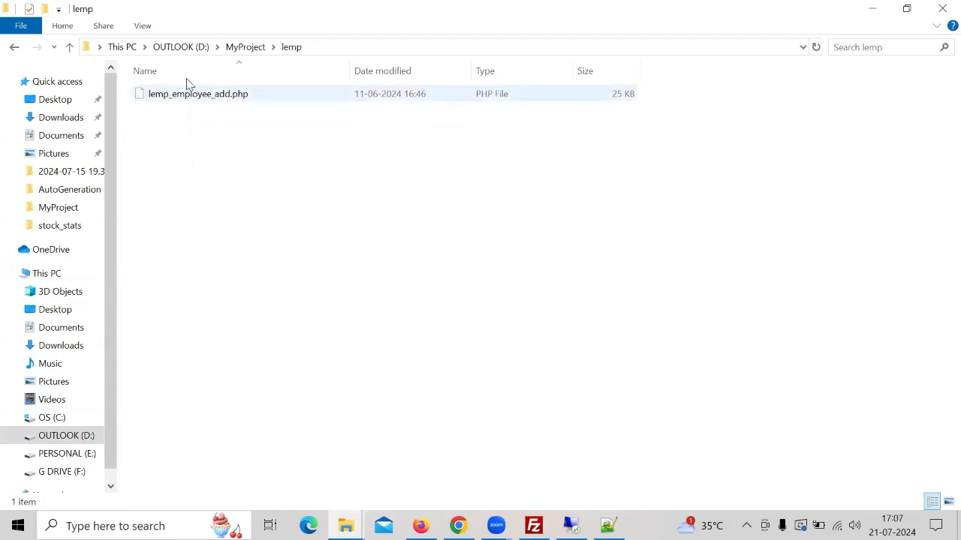
# - Create a new text document in the lemp folder named lemp_employee_add202407211707.txt
pyautogui.rightClick(239, 137)
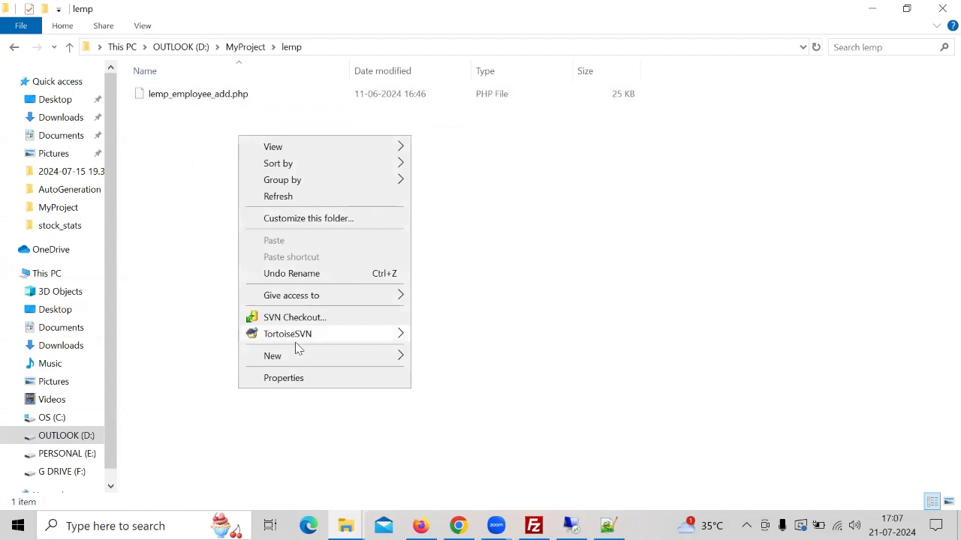
pyautogui.moveTo(308, 358)
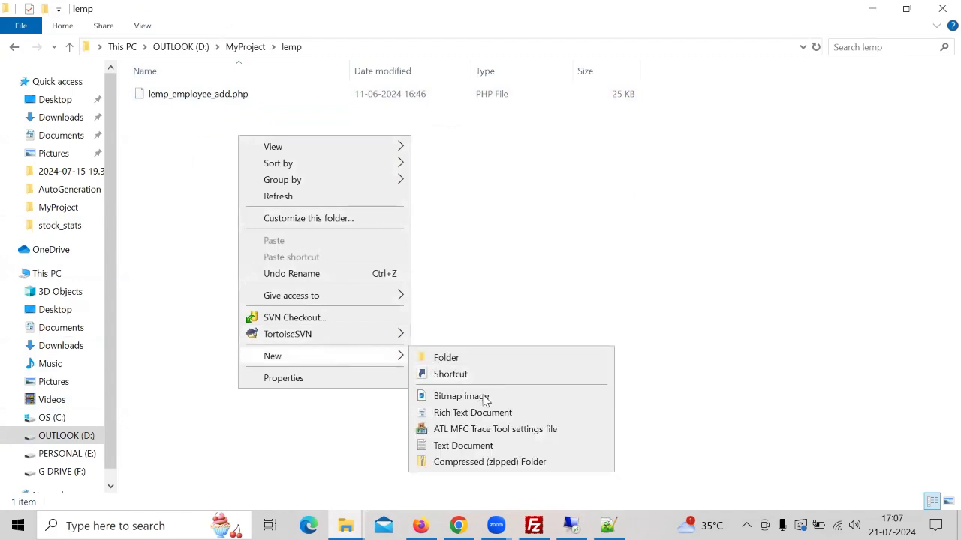
pyautogui.click(484, 447)
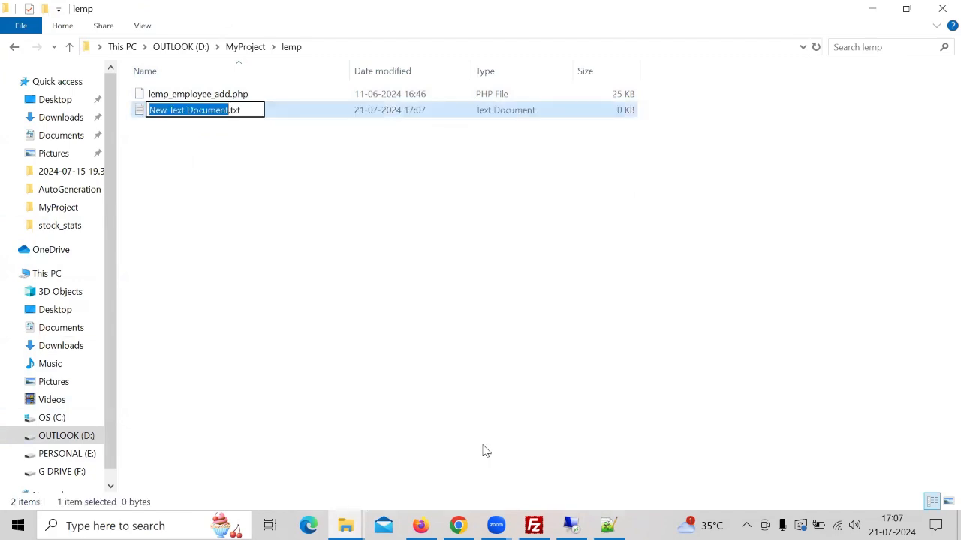
pyautogui.write('lemp_e')
pyautogui.write('m')
pyautogui.write('ployee')
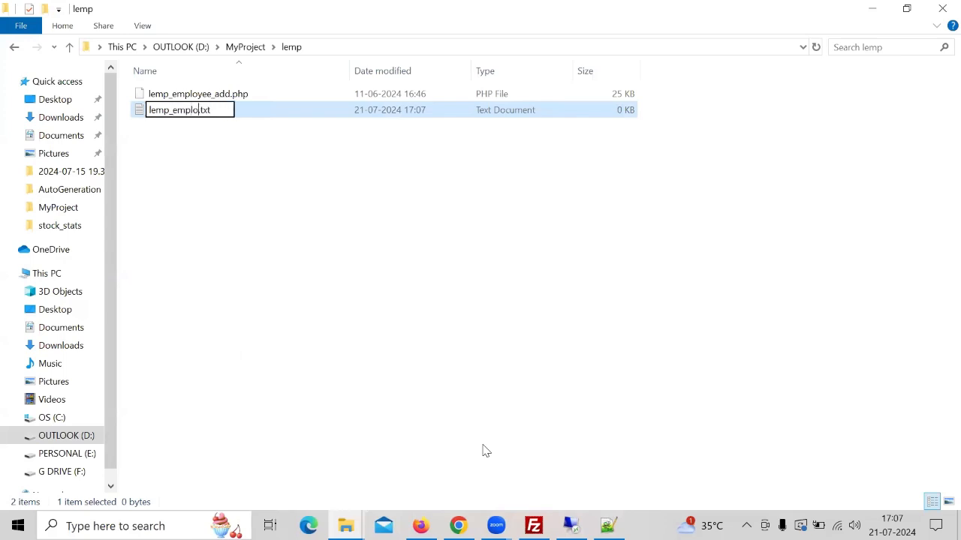
pyautogui.write('_add.')
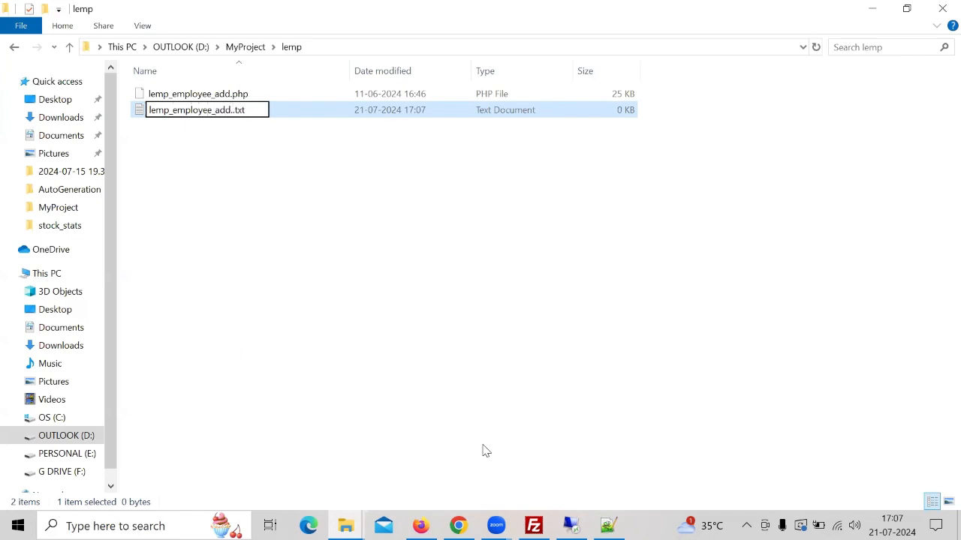
pyautogui.press('BackSpace')
pyautogui.write('2024')
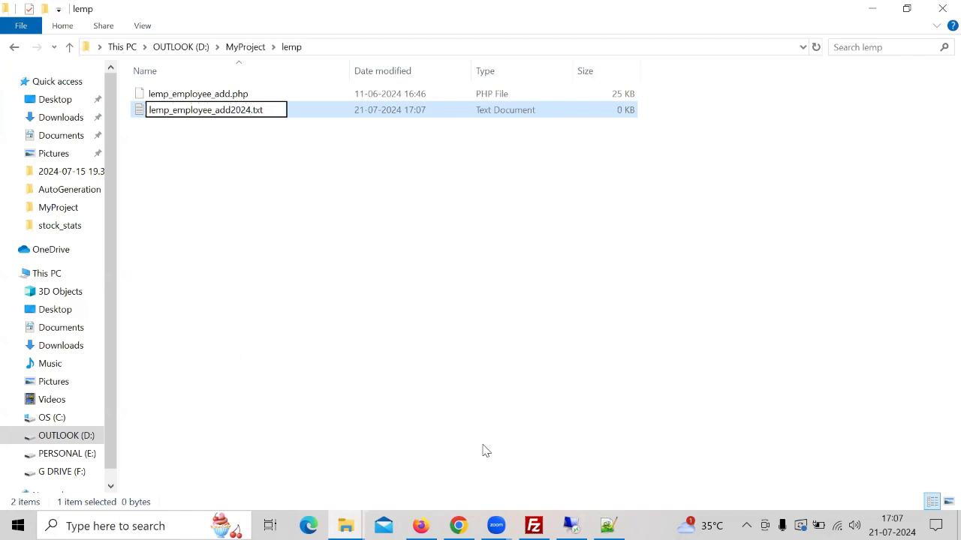
pyautogui.write('0721')
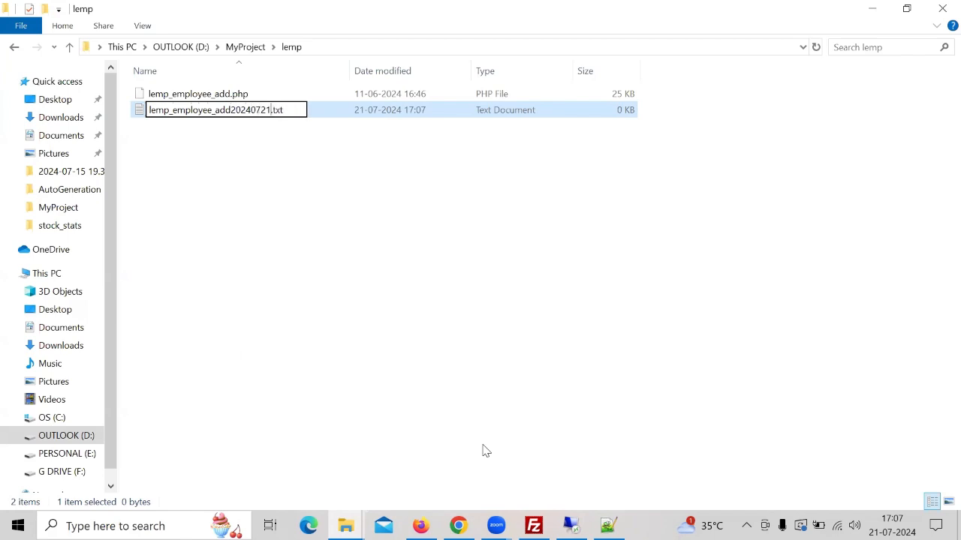
pyautogui.write('1707')
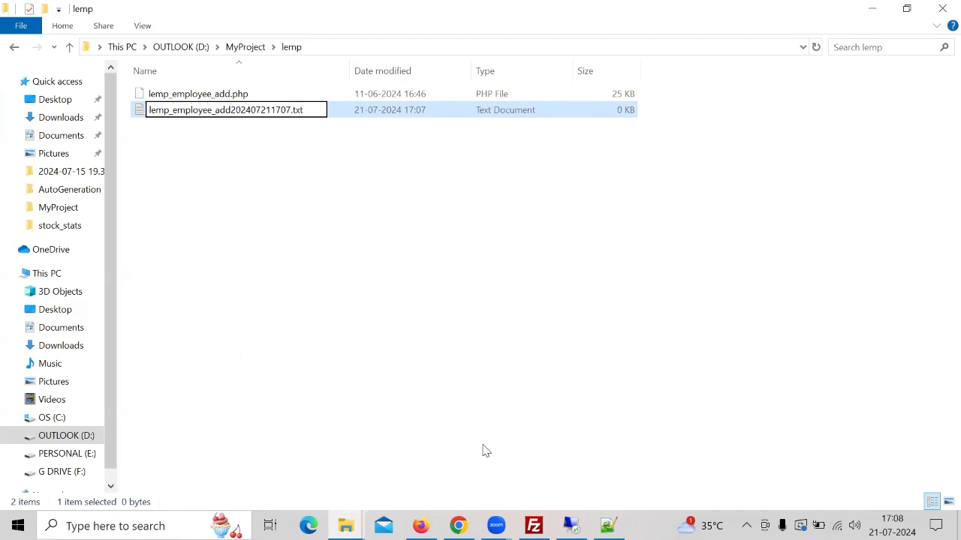
pyautogui.press('Return')
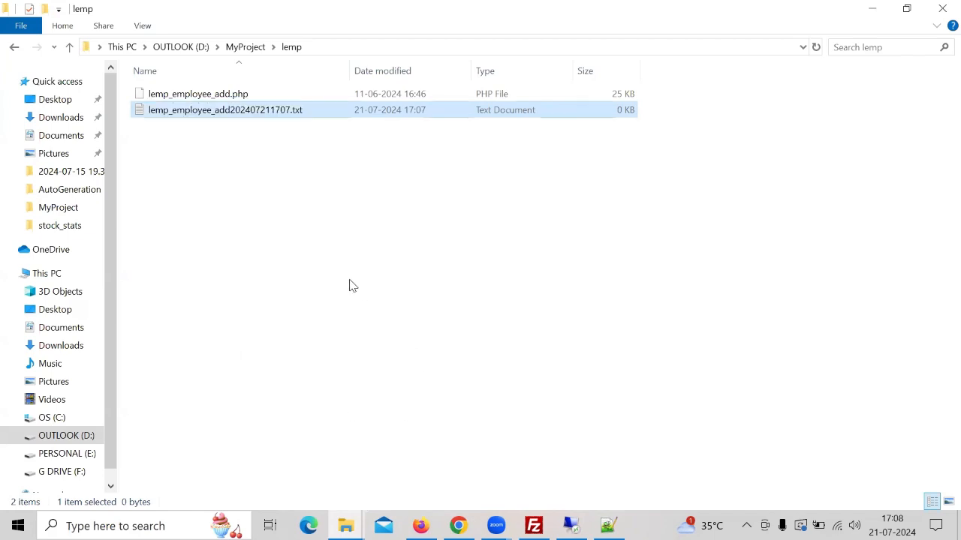
# - Open the new text file in Notepad++, paste the copied generated code, and save and close the file
pyautogui.rightClick(268, 112)
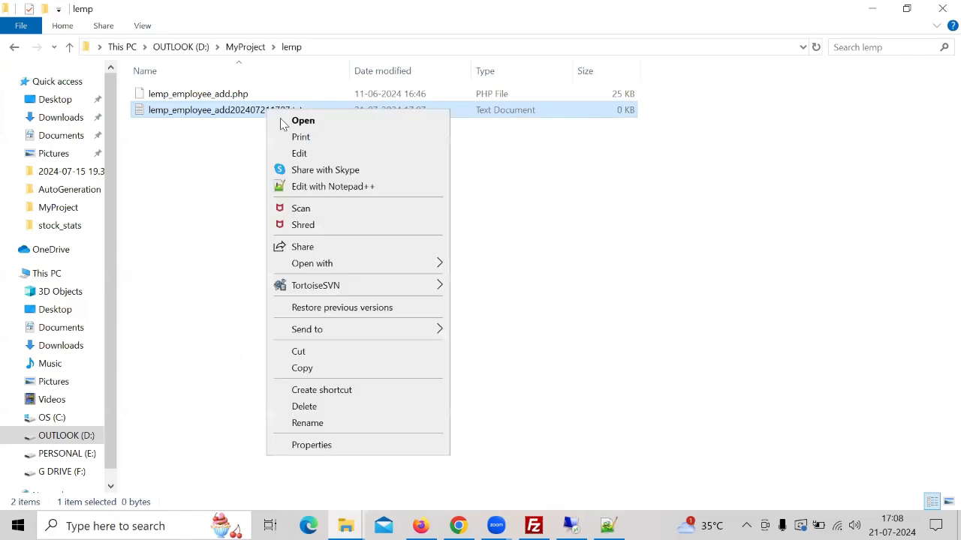
pyautogui.click(324, 188)
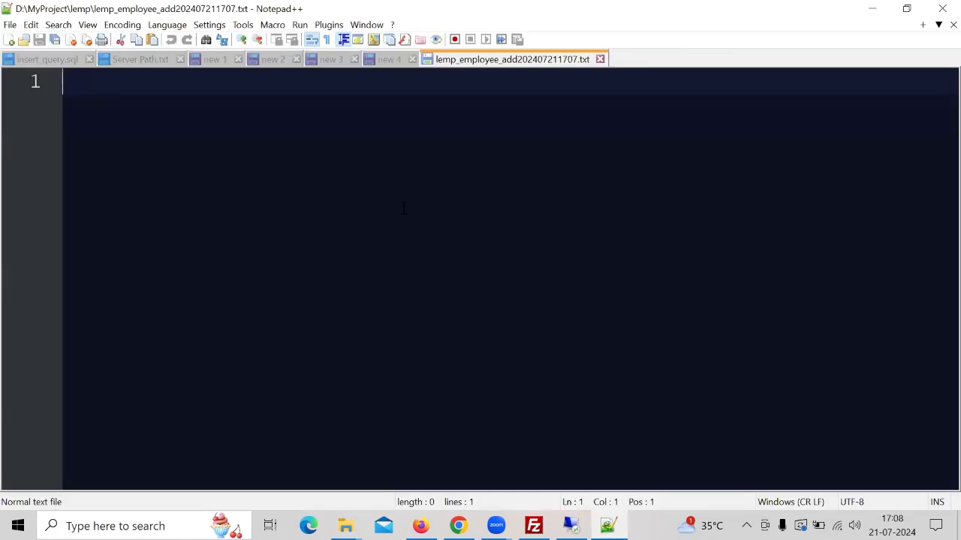
pyautogui.hotkey('ctrl', 'v')
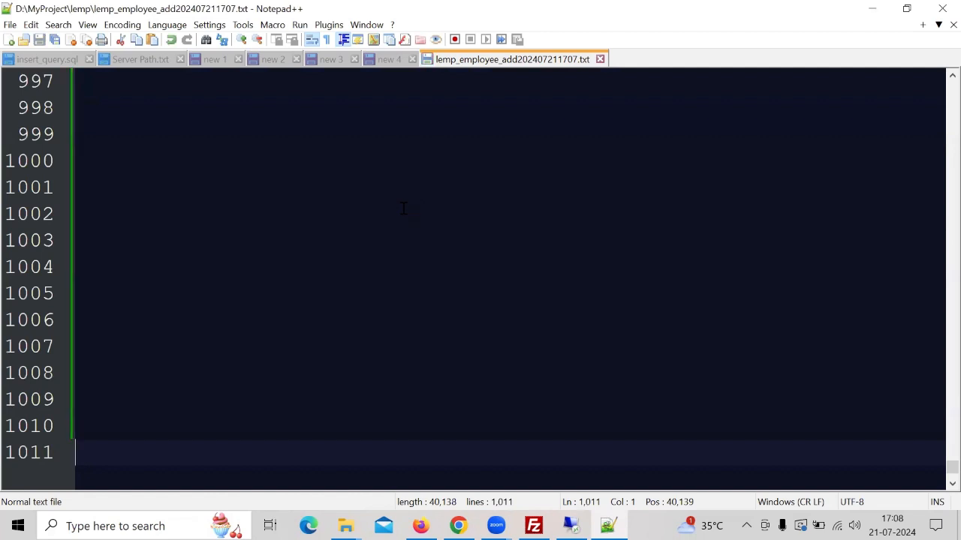
pyautogui.press('Up')
pyautogui.press('Up')
pyautogui.press('Up')
pyautogui.press('Up')
pyautogui.press('Up')
pyautogui.press('Up')
pyautogui.press('Up')
pyautogui.press('Up')
pyautogui.press('Up')
pyautogui.press('Up')
pyautogui.press('Up')
pyautogui.press('Up')
pyautogui.press('Up')
pyautogui.press('Up')
pyautogui.press('Up')
pyautogui.press('Up')
pyautogui.press('Up')
pyautogui.press('Up')
pyautogui.press('Up')
pyautogui.press('Up')
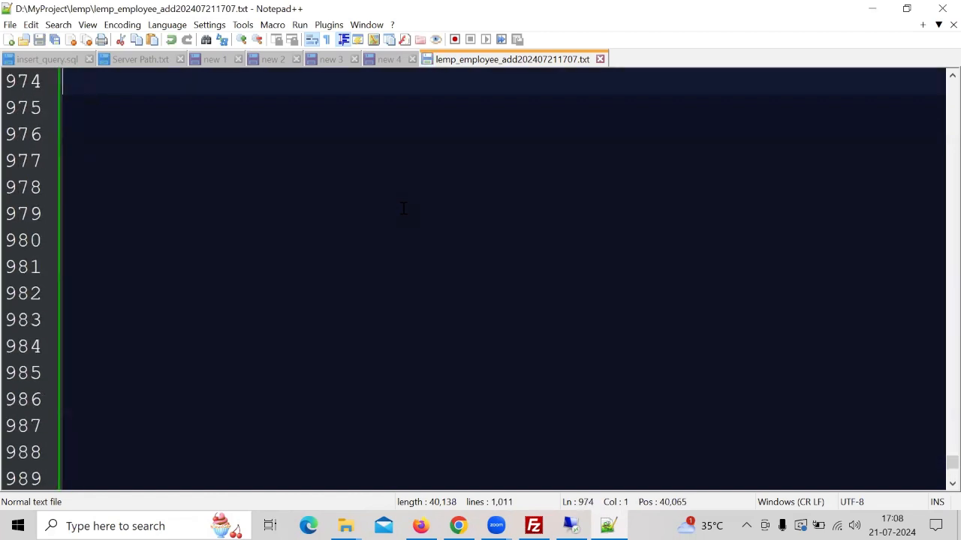
pyautogui.click(600, 59)
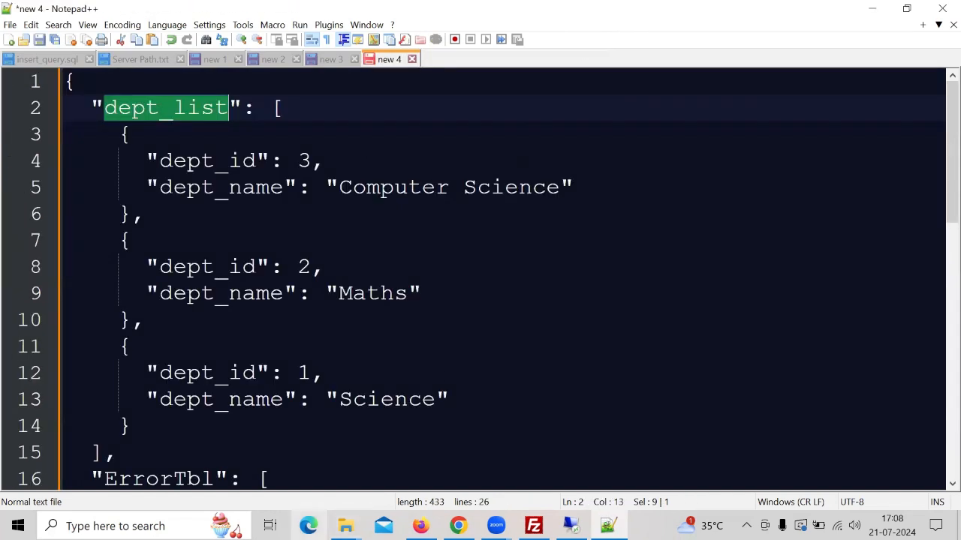
# - Switch to File Explorer and copy the D:\MyProject\lemp folder path
pyautogui.moveTo(345, 525)
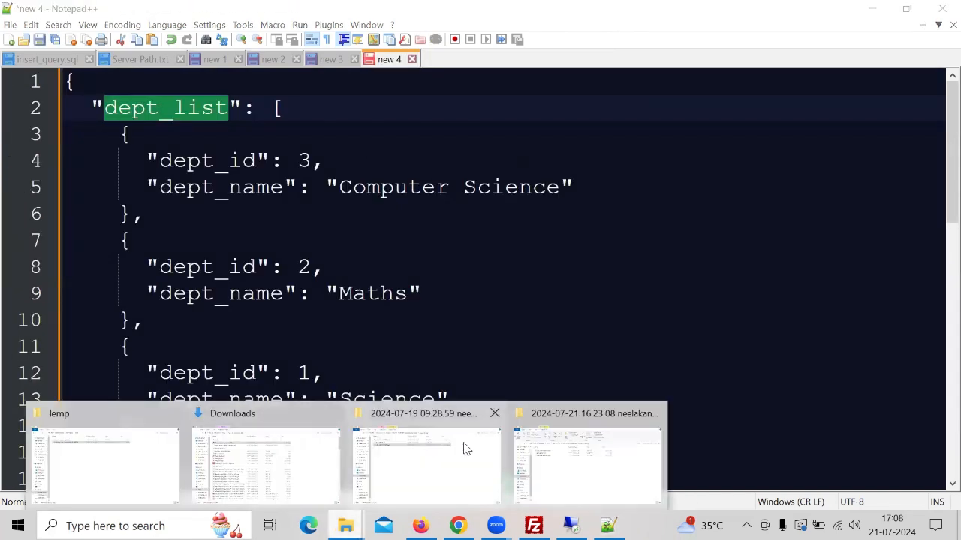
pyautogui.click(94, 469)
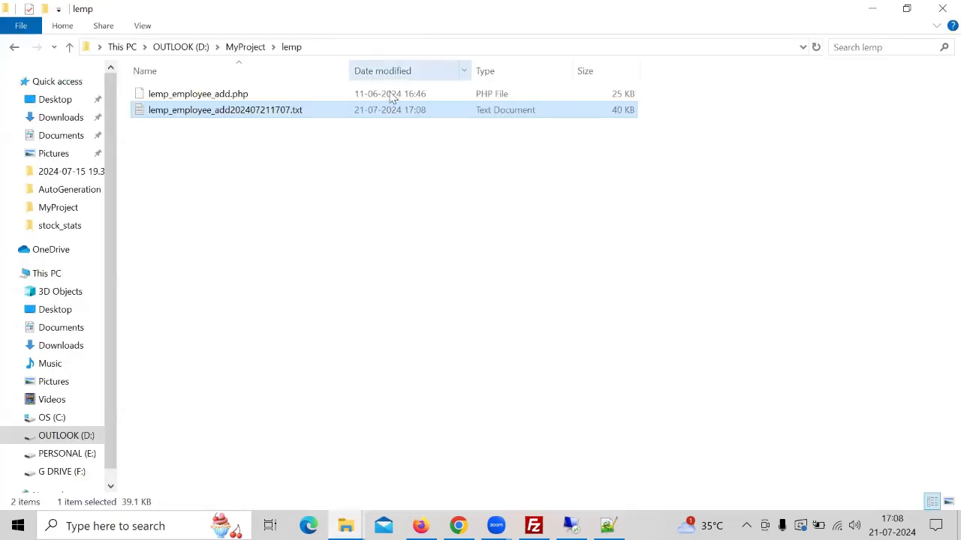
pyautogui.click(357, 47)
pyautogui.hotkey('ctrl', 'c')
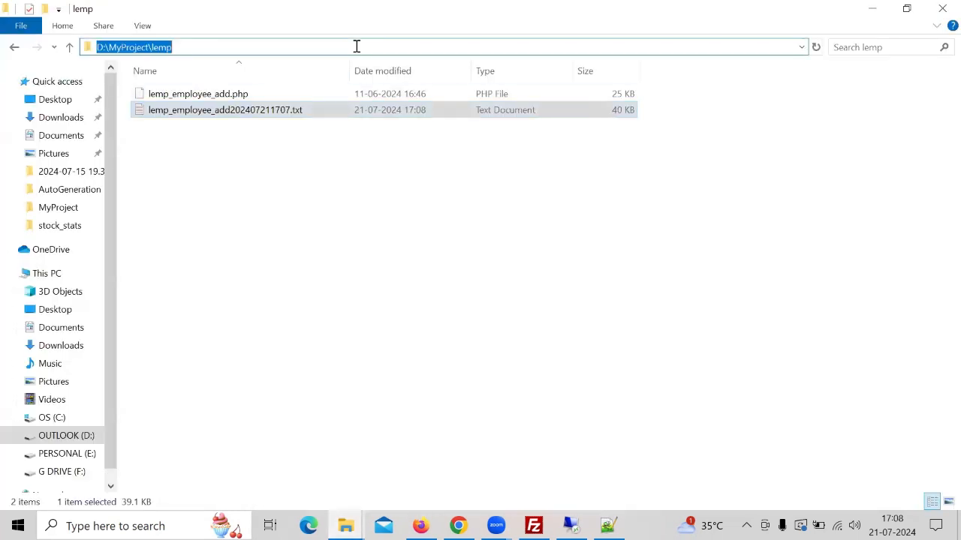
# - In FileZilla, open the remote sai folder and set the local site to D:\MyProject\lemp\
pyautogui.click(534, 526)
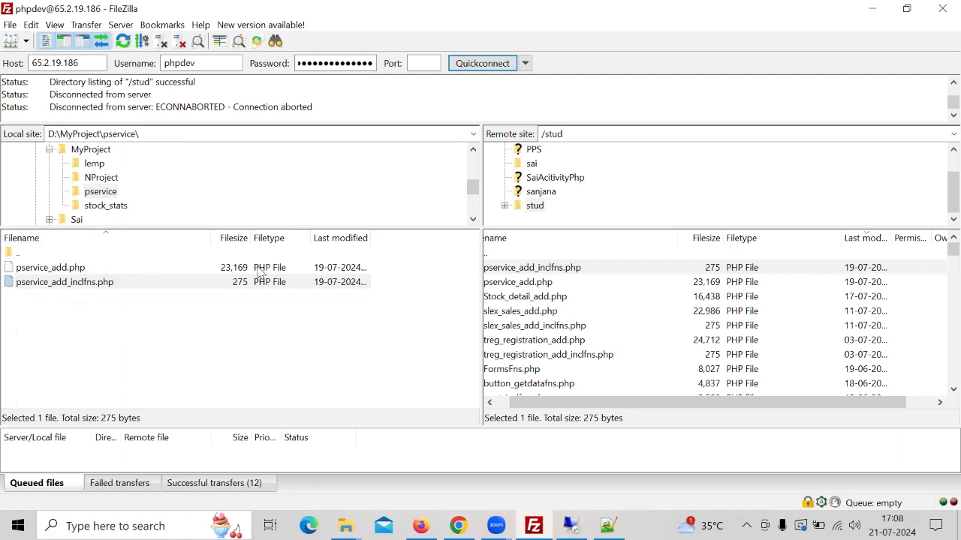
pyautogui.click(532, 164)
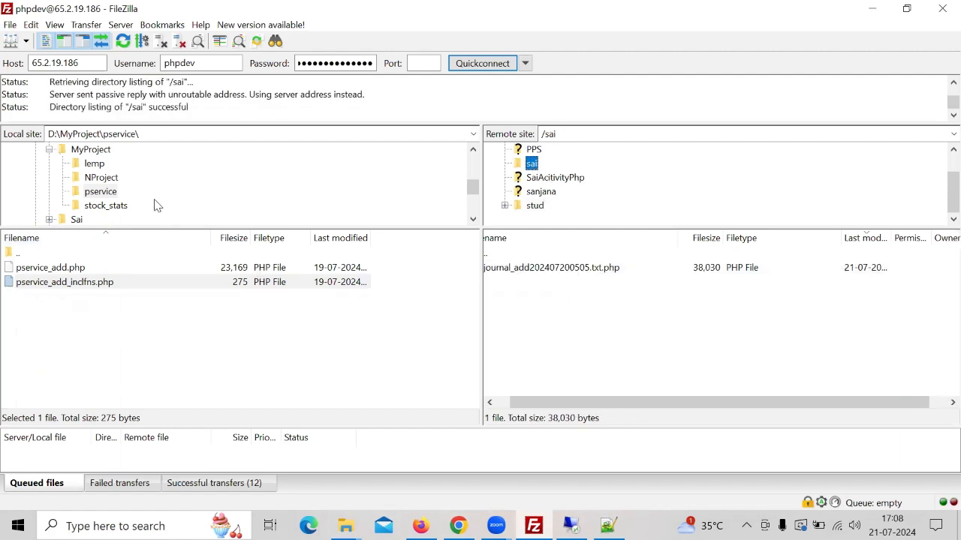
pyautogui.click(179, 134)
pyautogui.hotkey('ctrl', 'v')
pyautogui.press('Return')
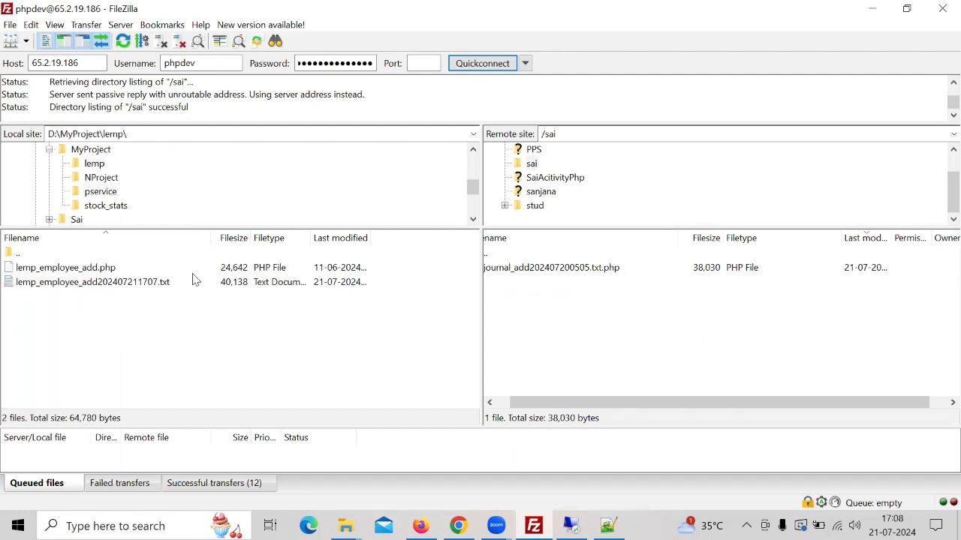
# - Upload lemp_employee_add202407211707.txt to the remote sai folder
pyautogui.click(68, 282)
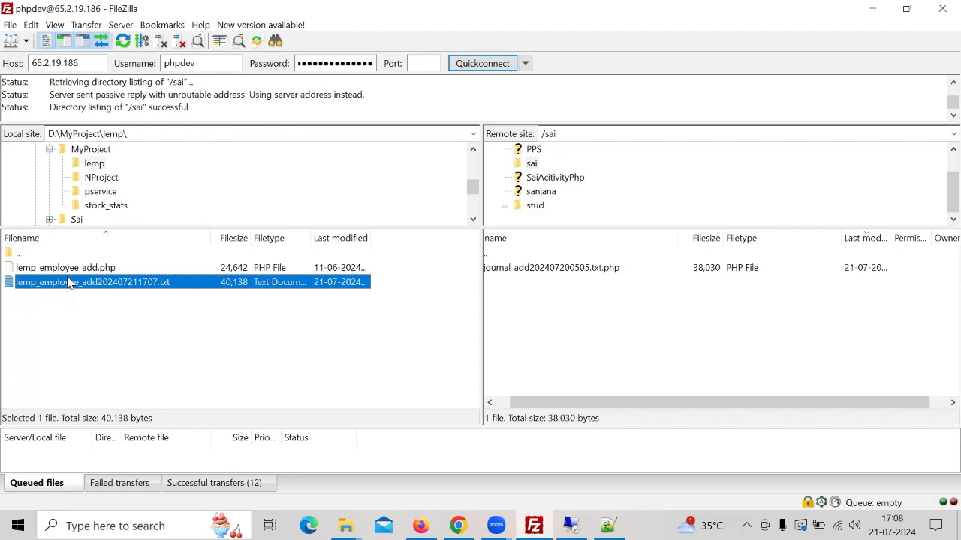
pyautogui.doubleClick(67, 282)
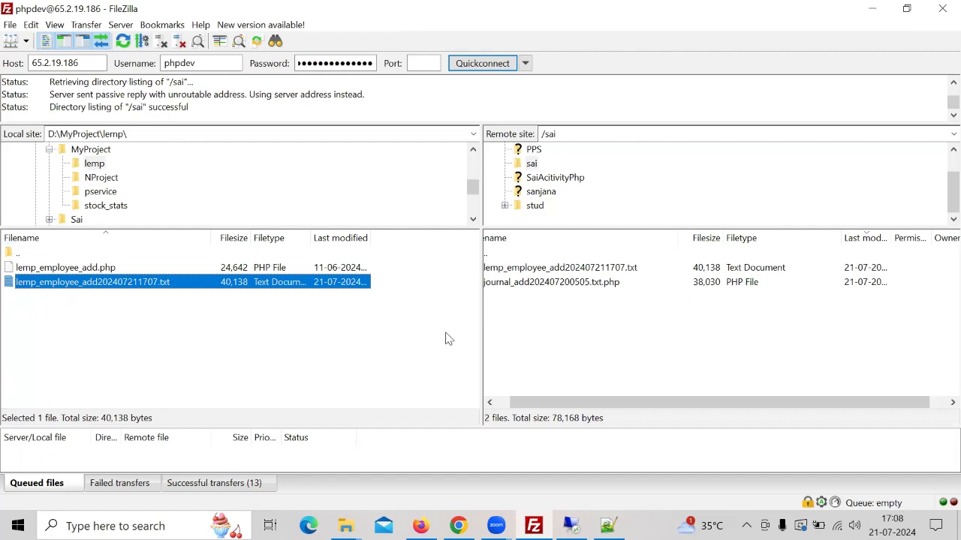
pyautogui.click(499, 402)
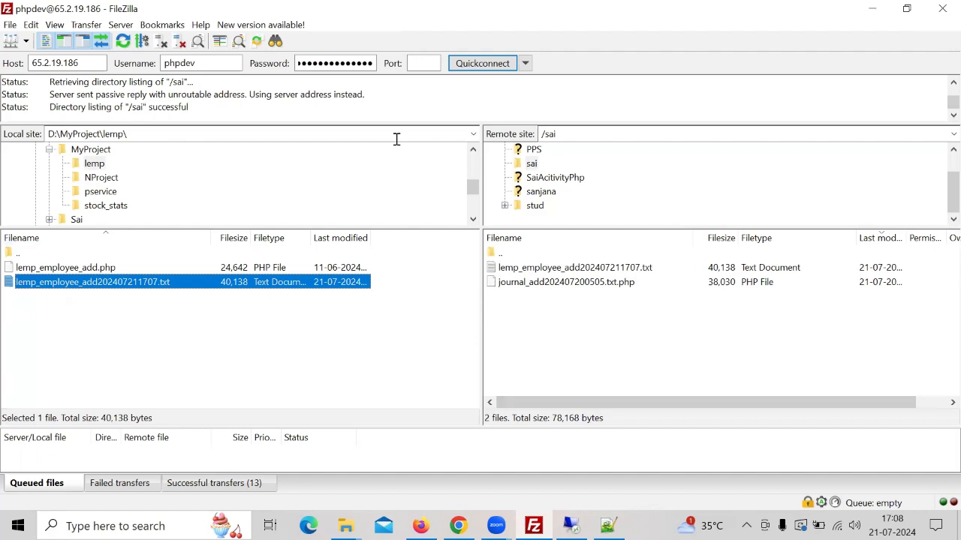
# - Refresh the remote listing and download the generated lemp_employee_add202407211707.txt.php file to the local lemp folder
pyautogui.click(123, 42)
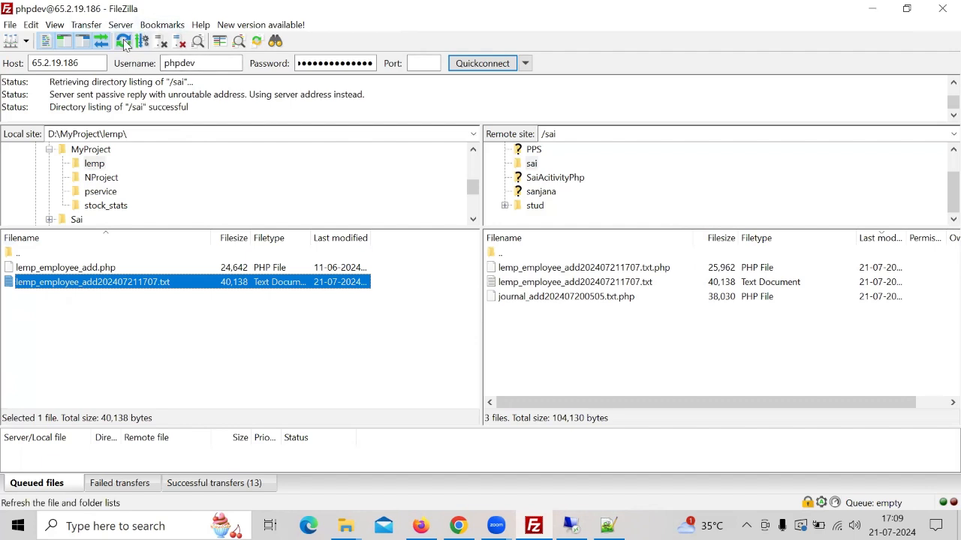
pyautogui.click(123, 42)
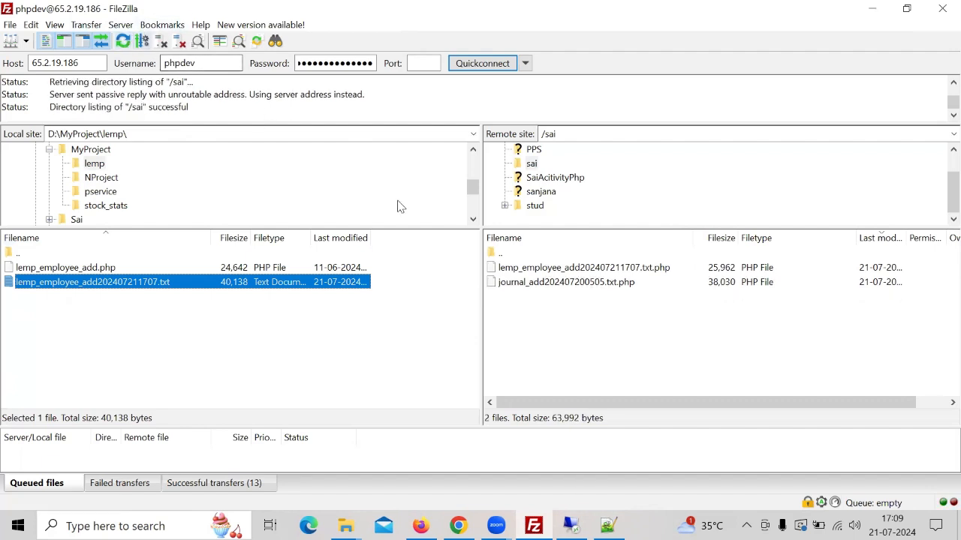
pyautogui.click(606, 270)
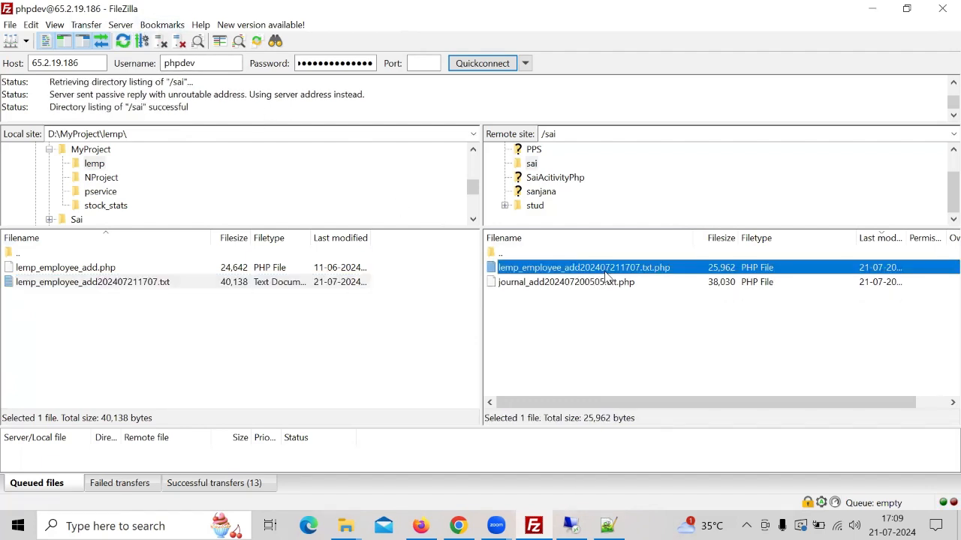
pyautogui.doubleClick(606, 272)
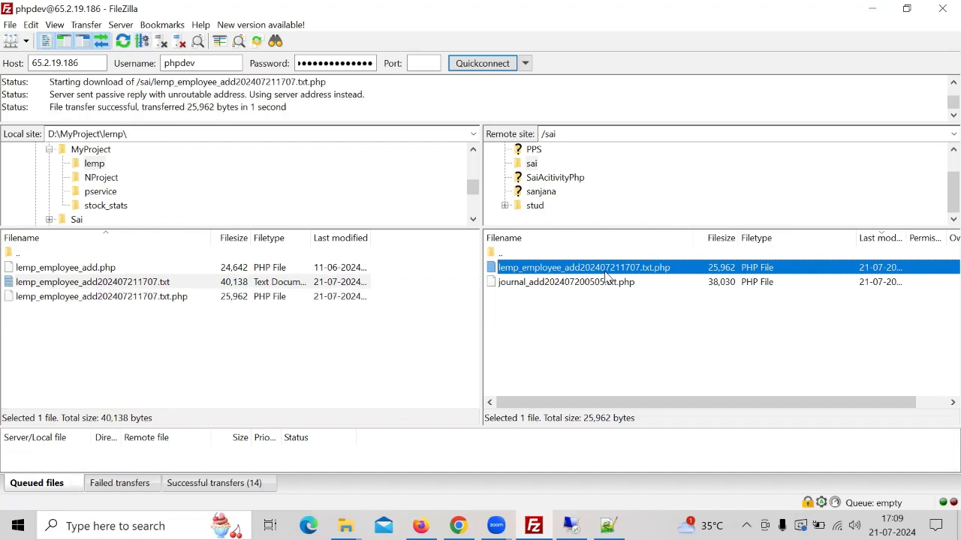
# - Delete the old lemp_employee_add.php and the uploaded text file from the local lemp folder
pyautogui.click(89, 269)
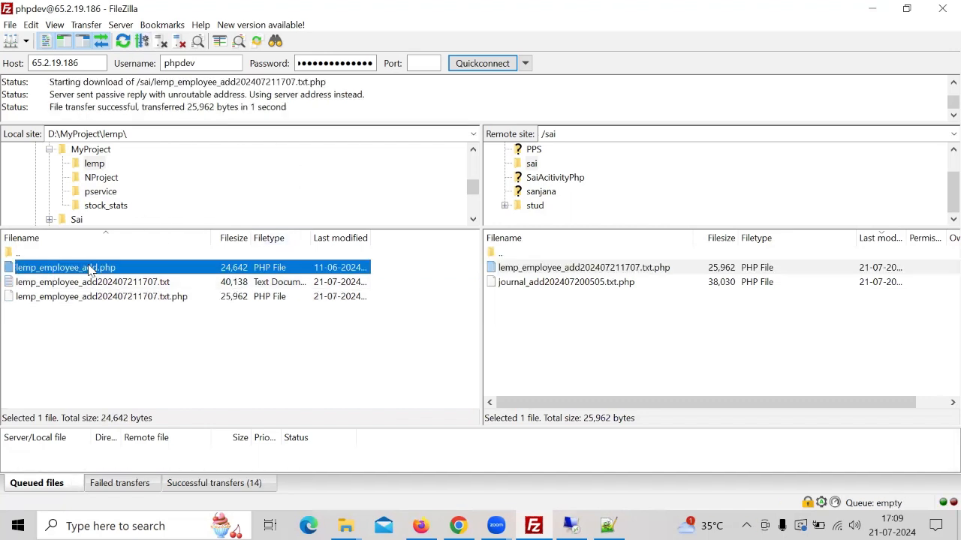
pyautogui.press('Delete')
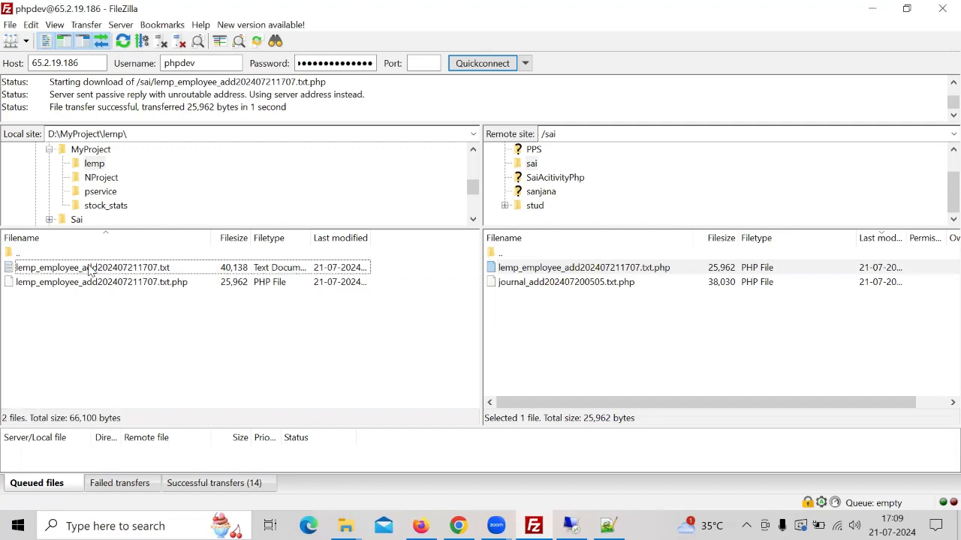
pyautogui.click(135, 283)
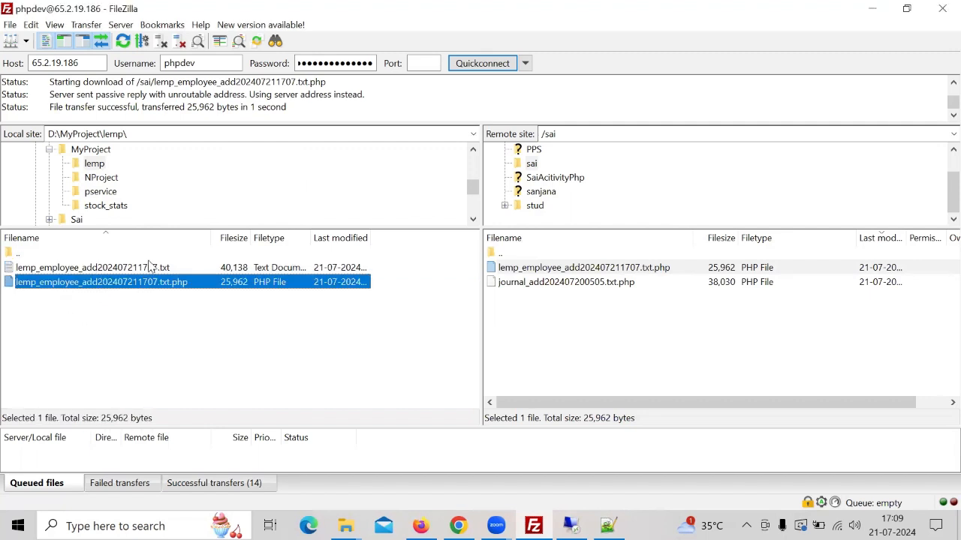
pyautogui.click(155, 270)
pyautogui.press('Delete')
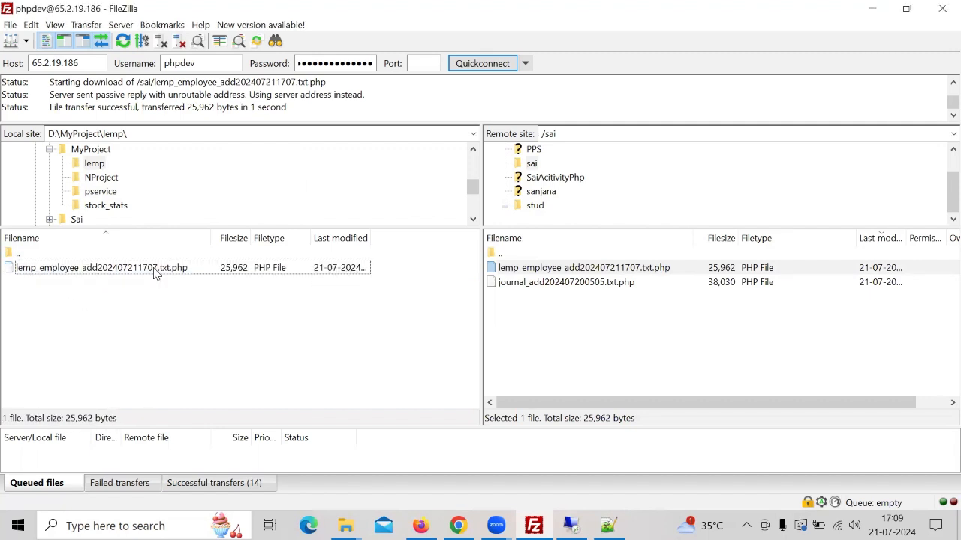
# - Rename the downloaded local file to lemp_employee_add.php
pyautogui.click(129, 272)
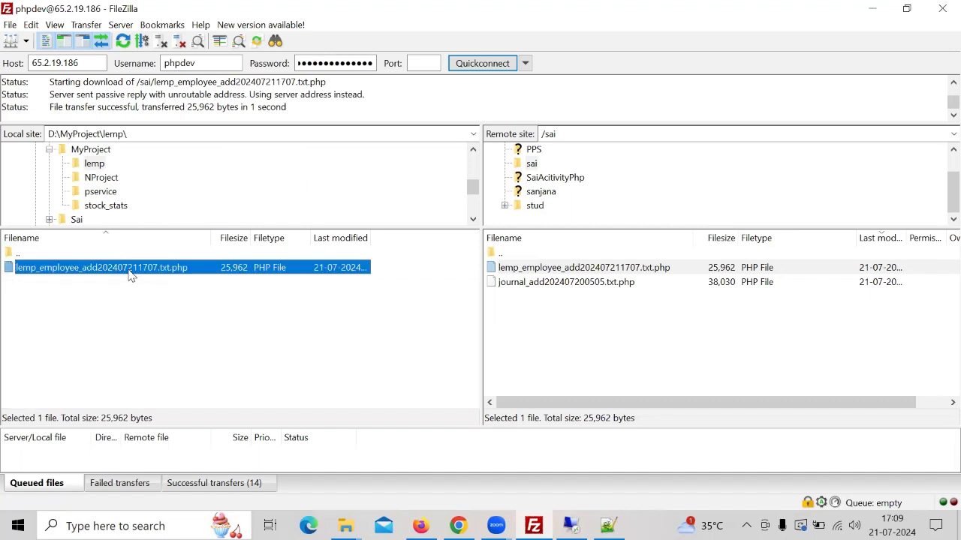
pyautogui.click(129, 274)
pyautogui.click(129, 271)
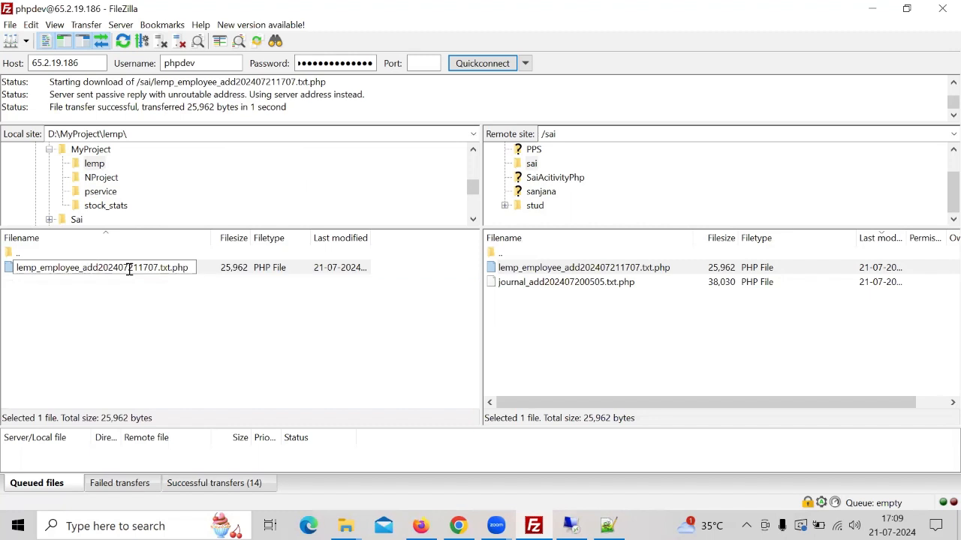
pyautogui.press('Delete')
pyautogui.press('Delete')
pyautogui.press('Delete')
pyautogui.press('Delete')
pyautogui.press('Delete')
pyautogui.press('Delete')
pyautogui.press('Delete')
pyautogui.press('Delete')
pyautogui.press('Delete')
pyautogui.press('Delete')
pyautogui.press('Delete')
pyautogui.press('Delete')
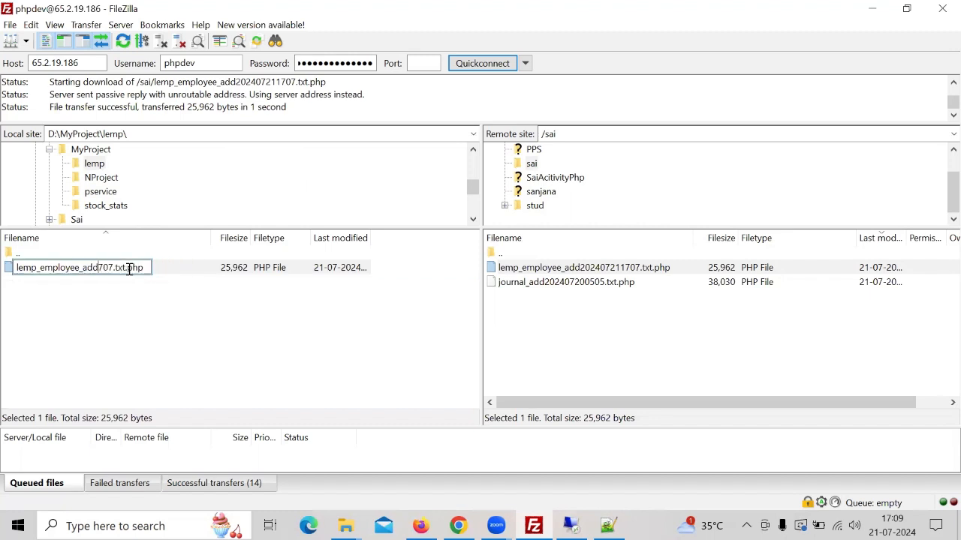
pyautogui.press('Delete')
pyautogui.press('Delete')
pyautogui.press('Delete')
pyautogui.press('Delete')
pyautogui.press('Return')
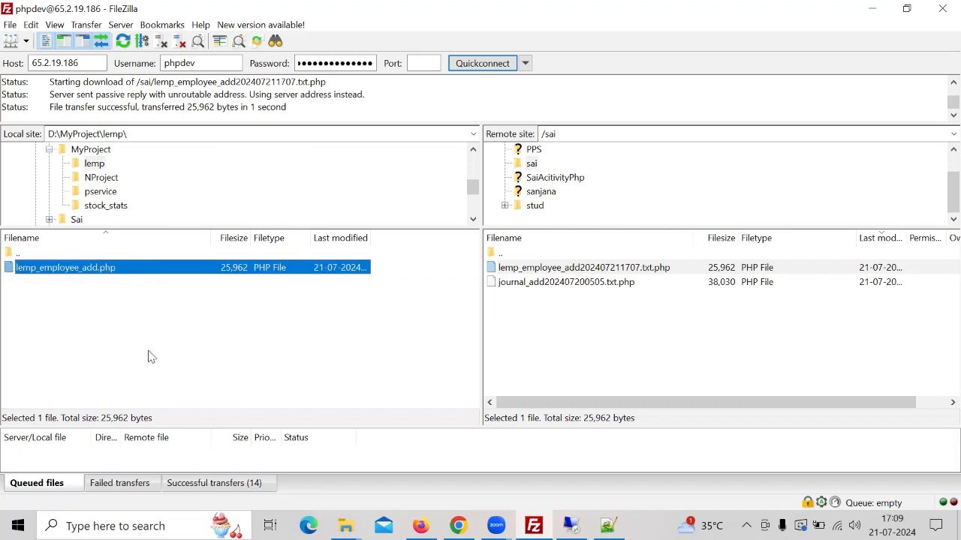
# - Upload the local lemp_employee_add.php to the remote stud folder, overwriting the existing file
pyautogui.click(87, 274)
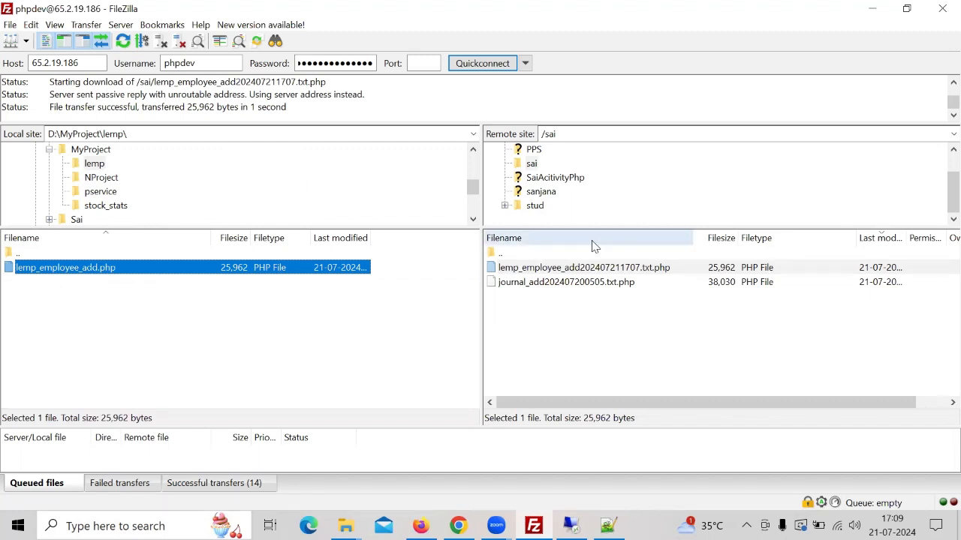
pyautogui.click(534, 207)
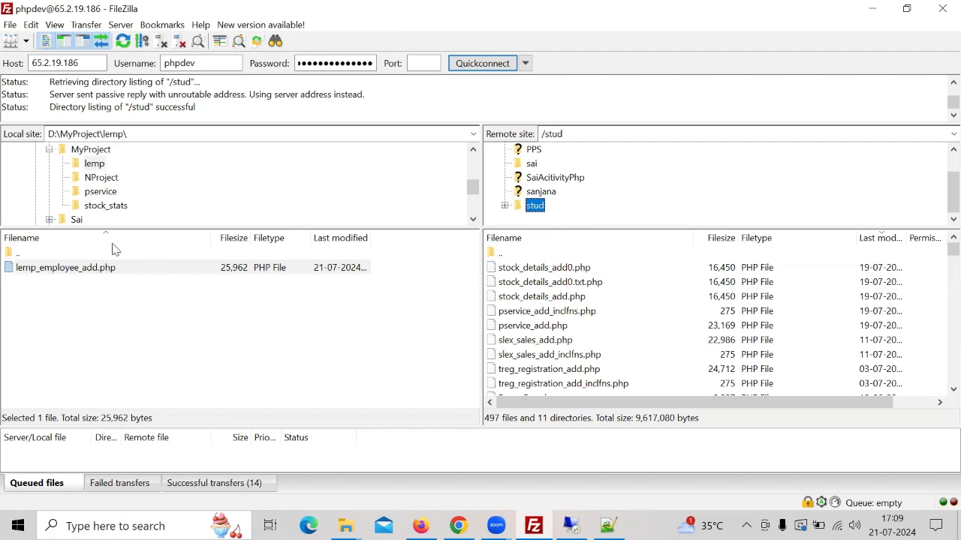
pyautogui.click(108, 269)
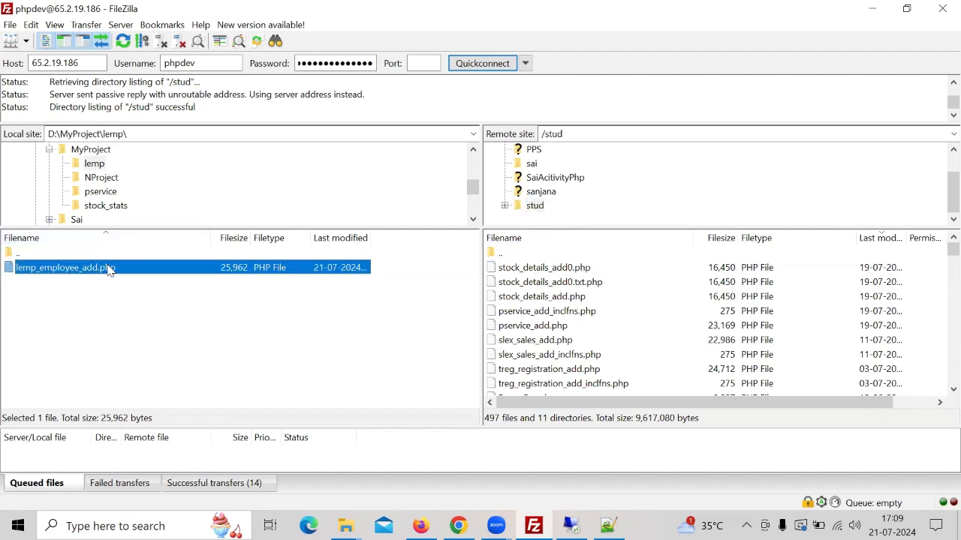
pyautogui.rightClick(107, 268)
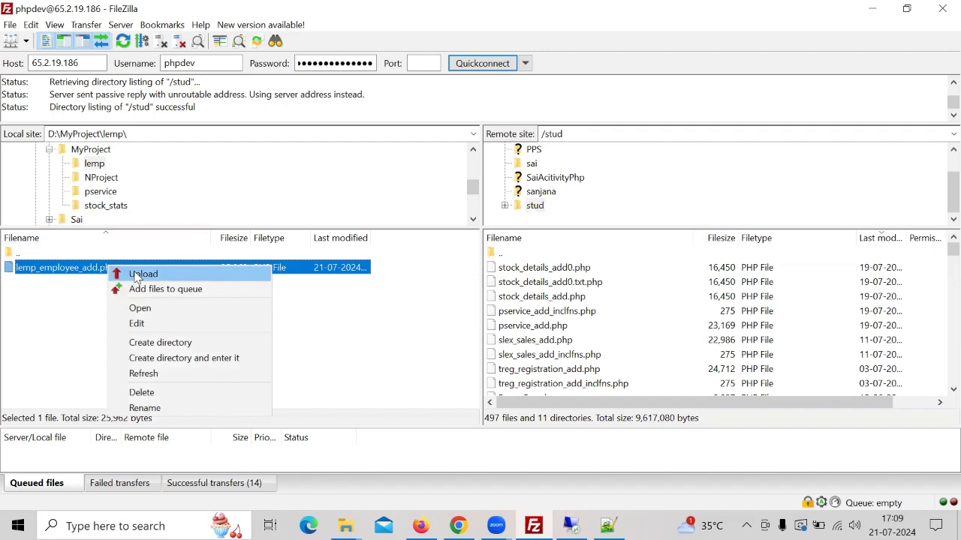
pyautogui.click(138, 273)
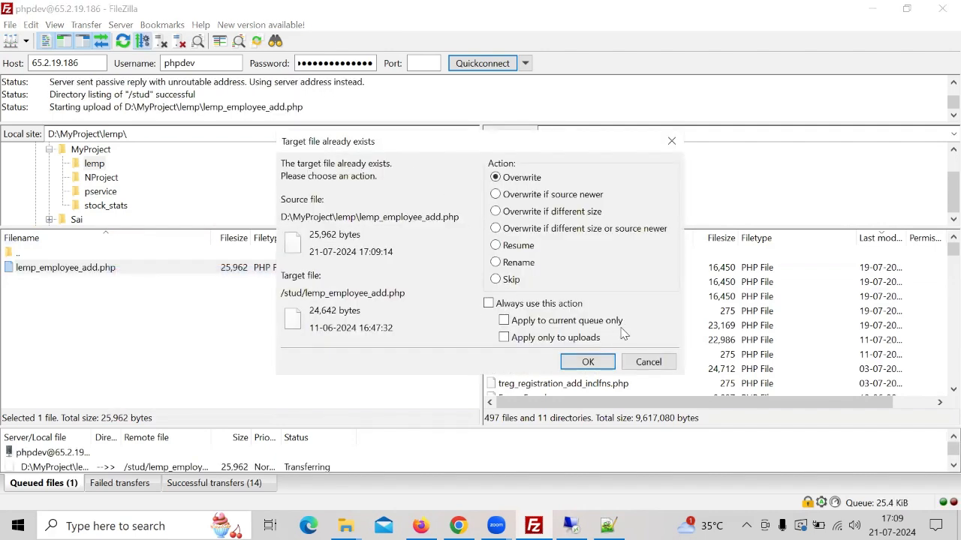
pyautogui.click(588, 363)
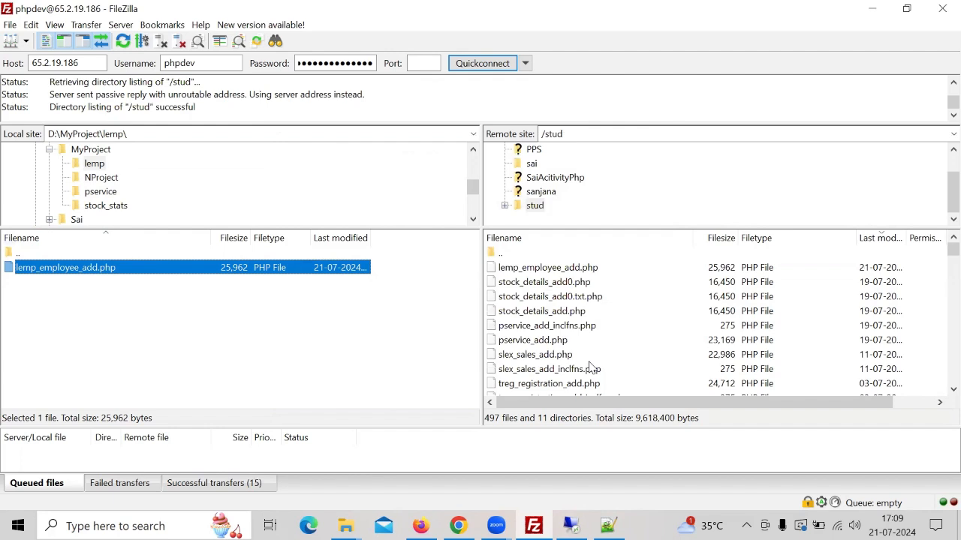
# - Switch to Chrome, reload the New Employee page and check the Department dropdown's options
pyautogui.click(459, 526)
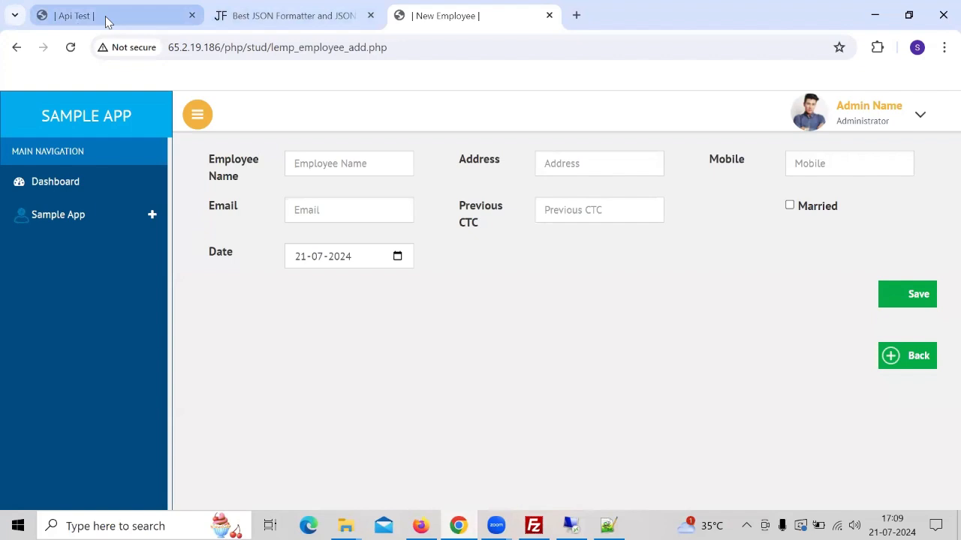
pyautogui.click(72, 48)
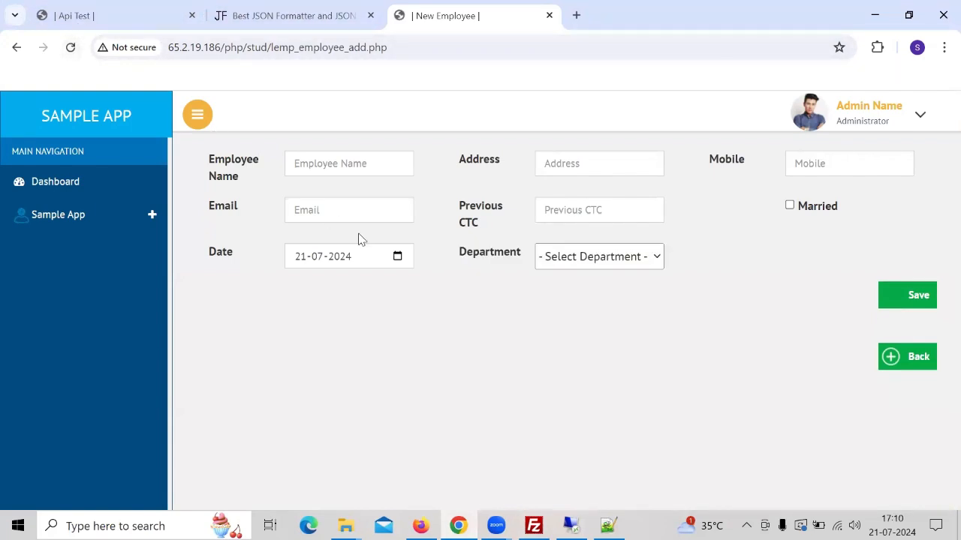
pyautogui.click(660, 258)
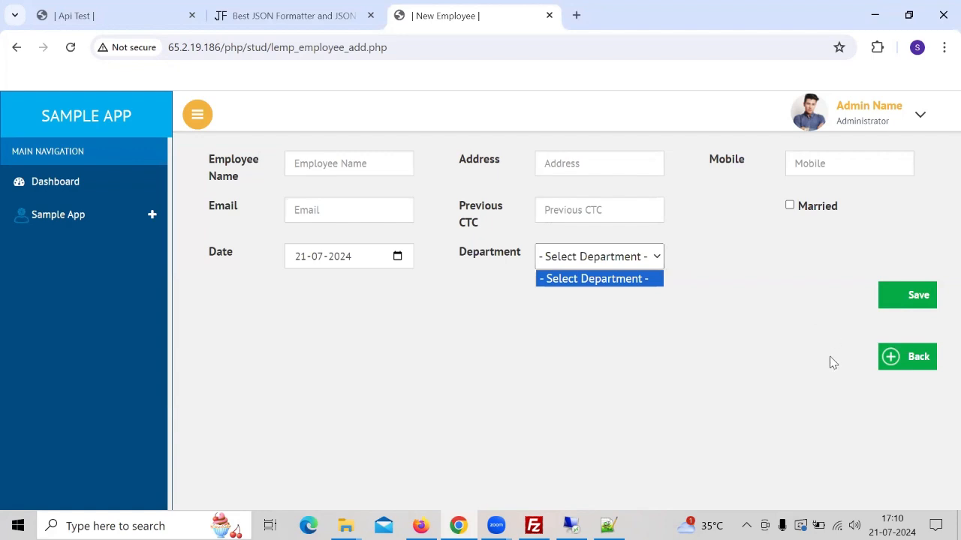
pyautogui.hotkey('alt', 'Tab')
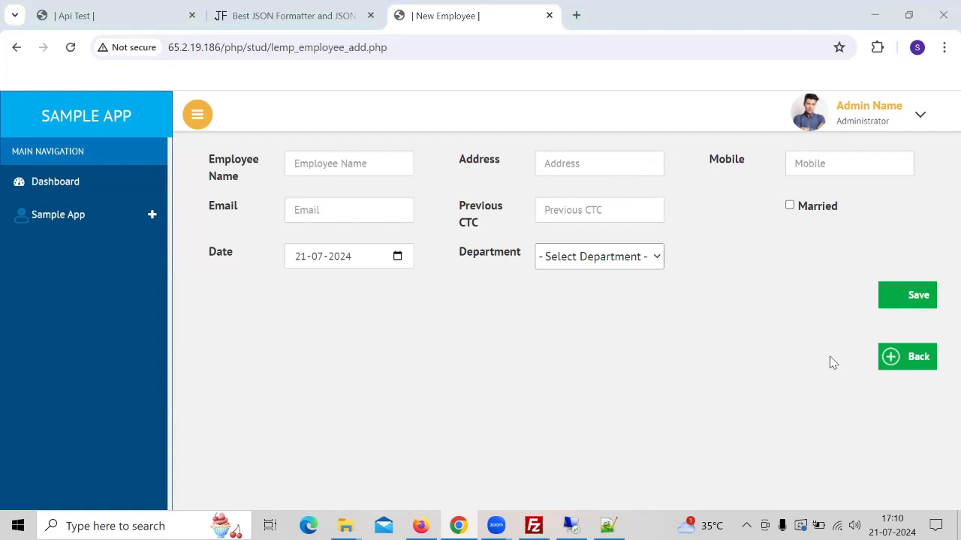